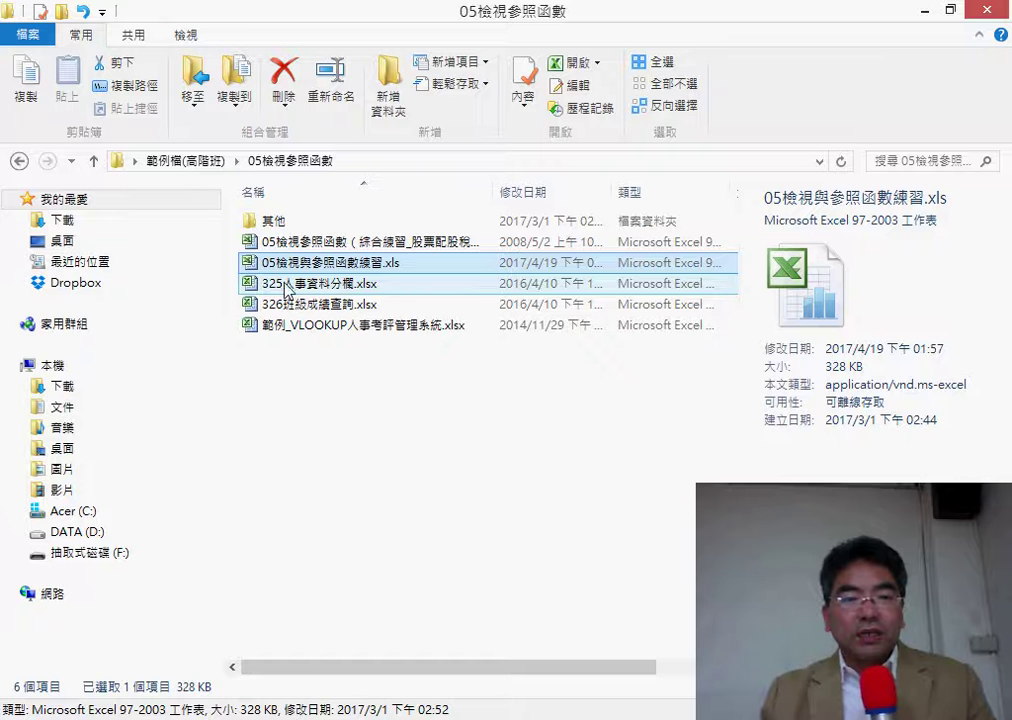
Step: Open 325人事資料分欄.xlsx, the staff records workbook, in Excel
left_click(407, 284)
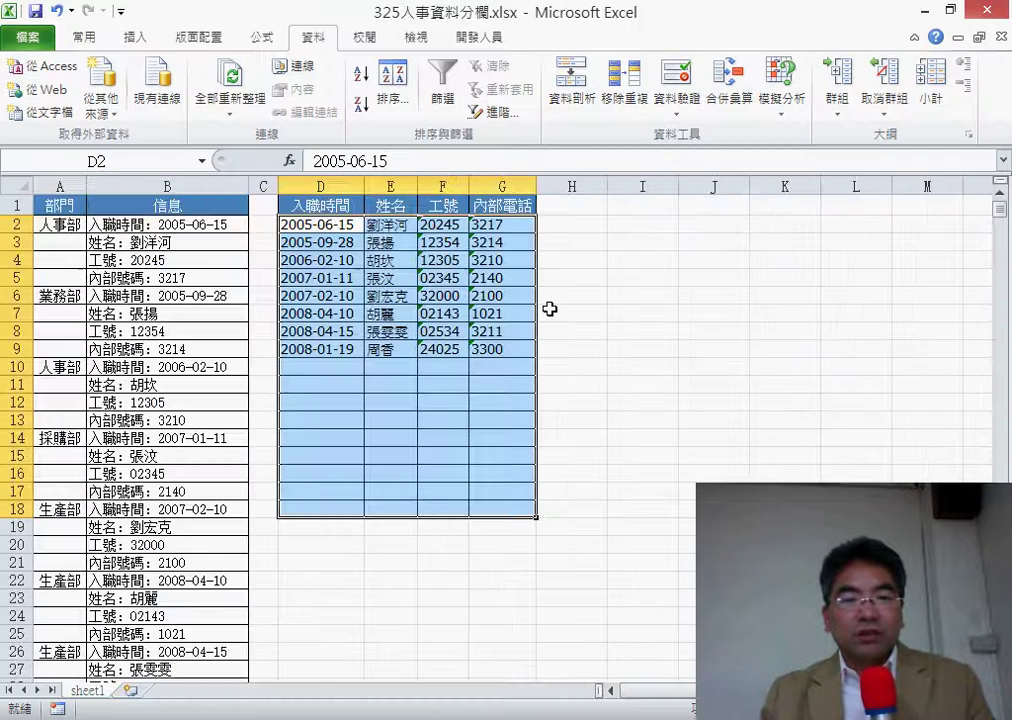
left_click(330, 227)
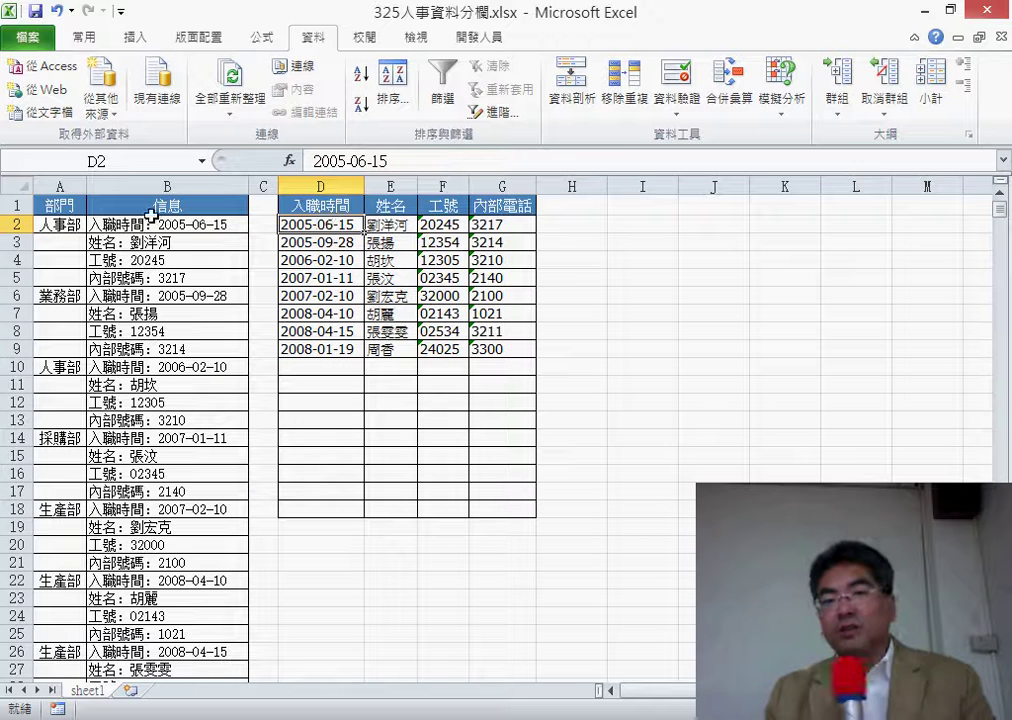
mouse_move(323, 224)
left_mouse_down()
mouse_move(335, 282)
mouse_move(503, 347)
left_mouse_up()
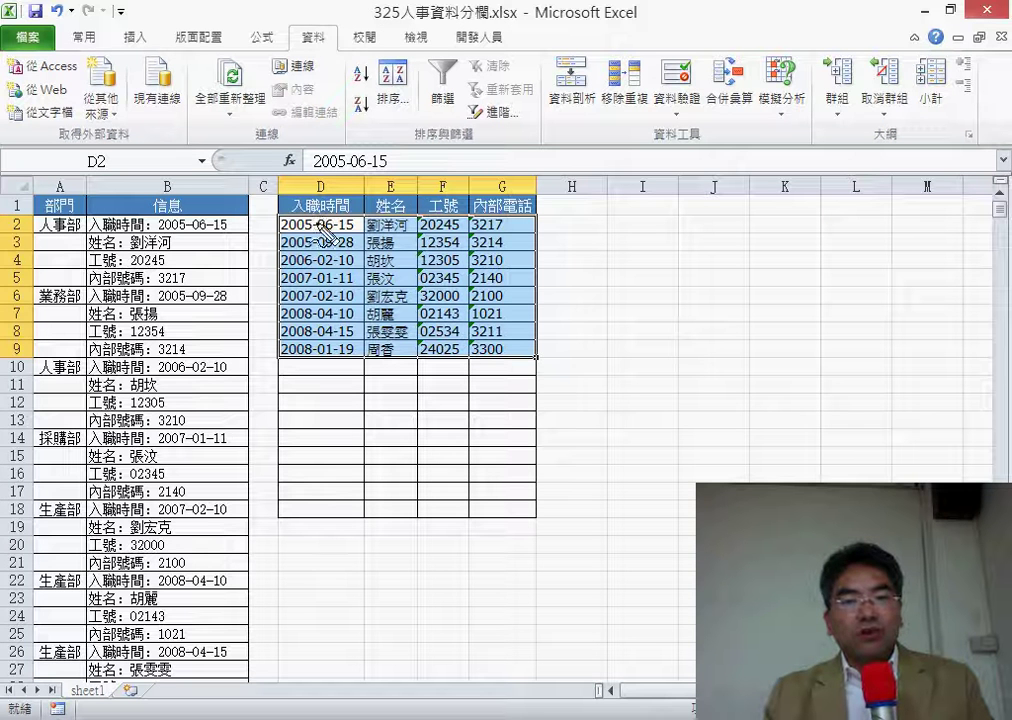
mouse_move(522, 190)
left_mouse_down()
mouse_move(272, 318)
mouse_move(280, 214)
left_mouse_up()
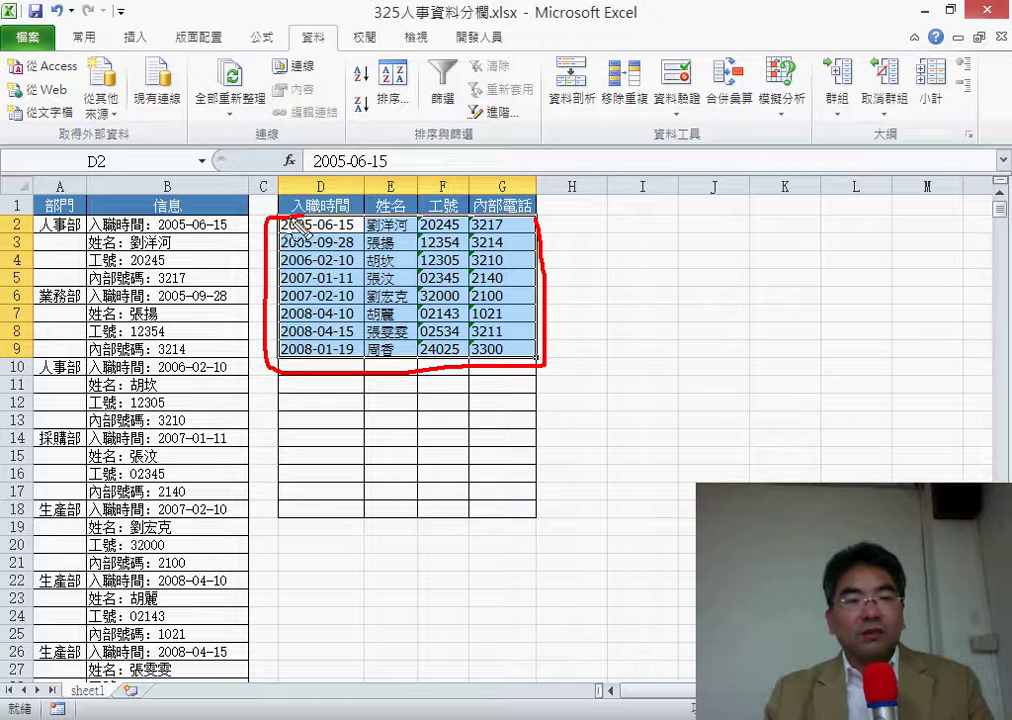
left_click_drag(160, 166, 186, 196)
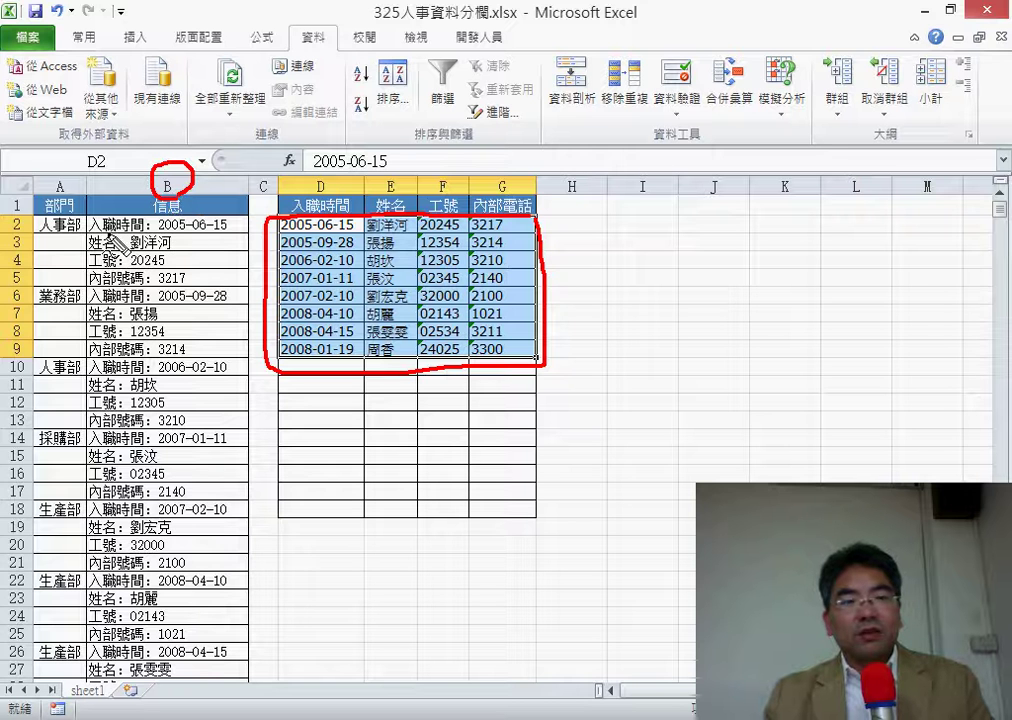
mouse_move(186, 233)
left_mouse_down()
mouse_move(232, 236)
mouse_move(268, 215)
mouse_move(256, 223)
mouse_move(354, 236)
left_mouse_up()
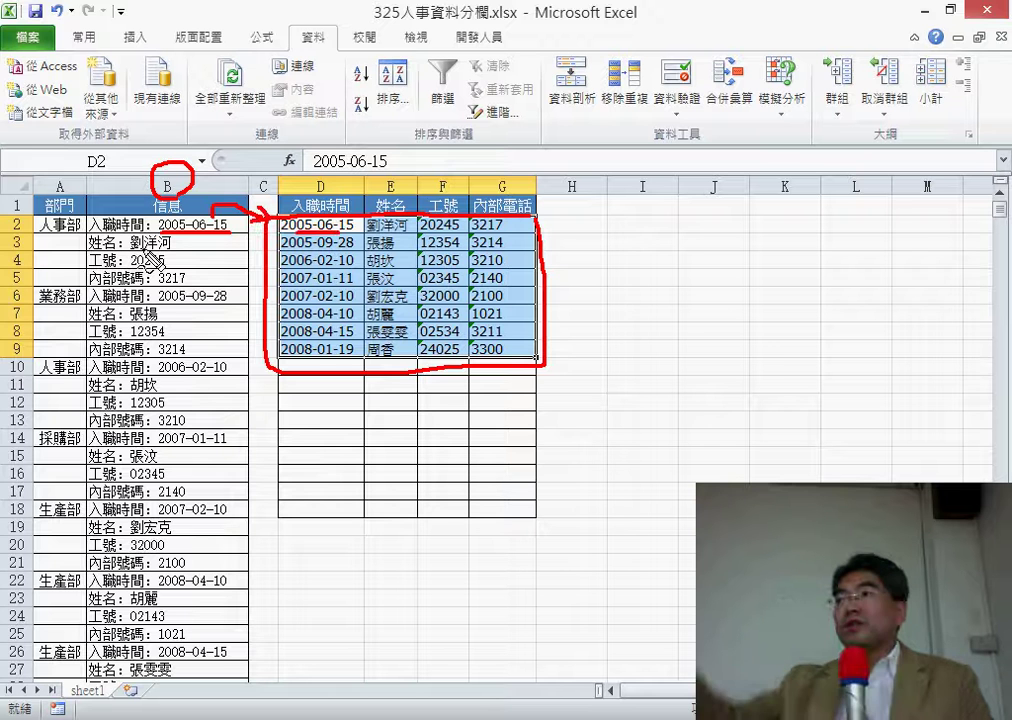
left_click_drag(130, 248, 172, 248)
left_click_drag(365, 234, 410, 234)
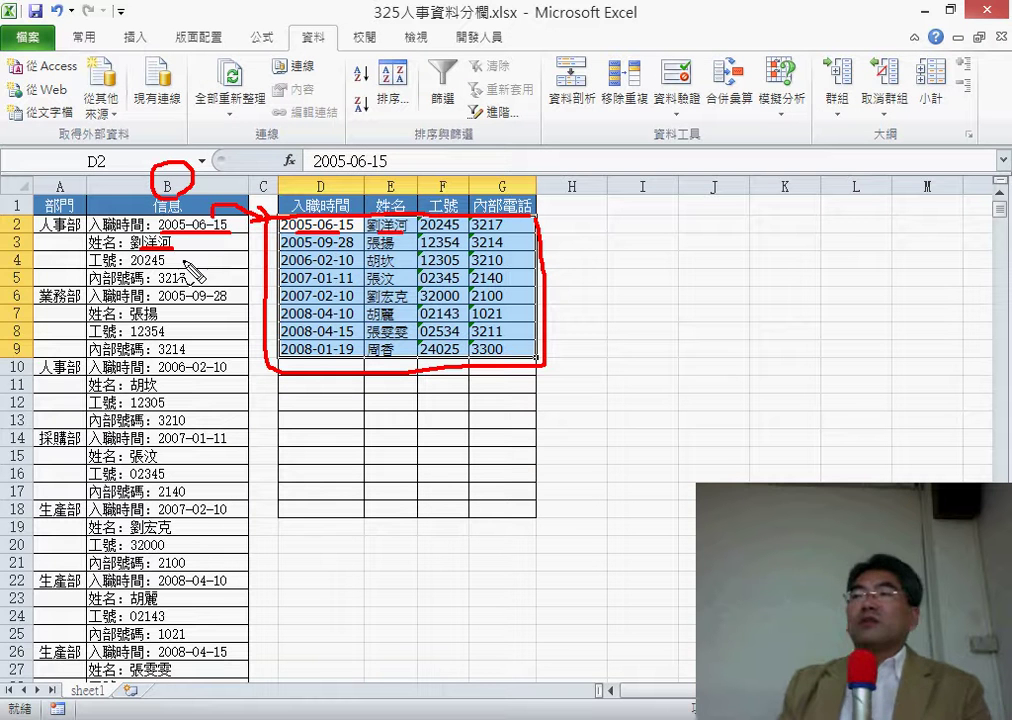
left_click_drag(130, 268, 165, 267)
left_click_drag(422, 233, 460, 232)
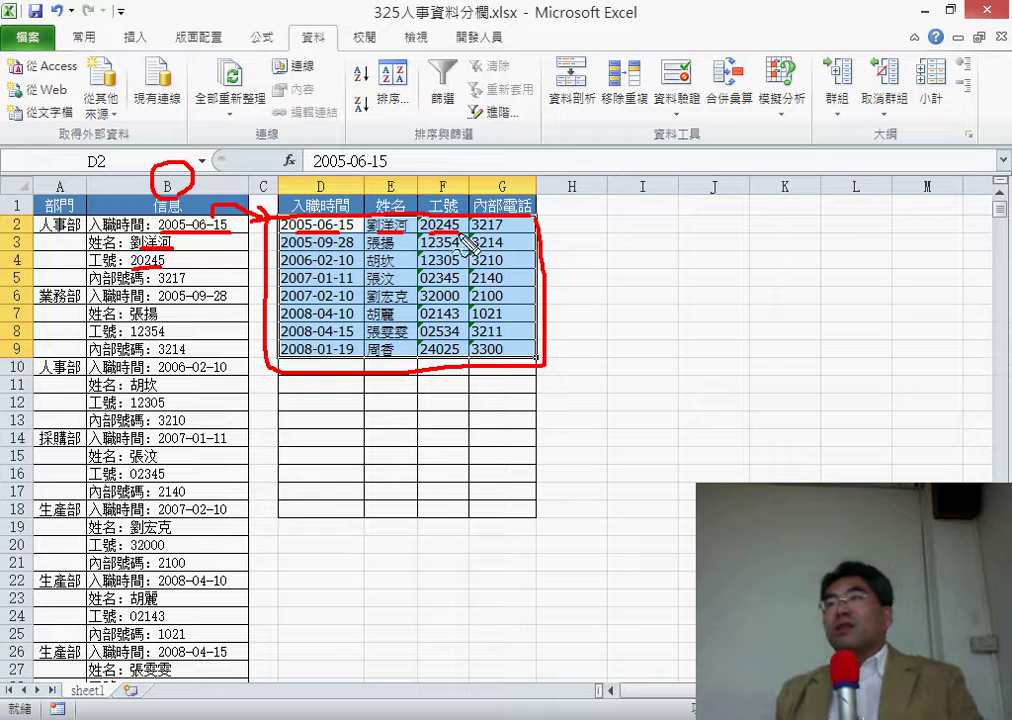
left_click_drag(155, 286, 190, 285)
left_click_drag(470, 234, 510, 233)
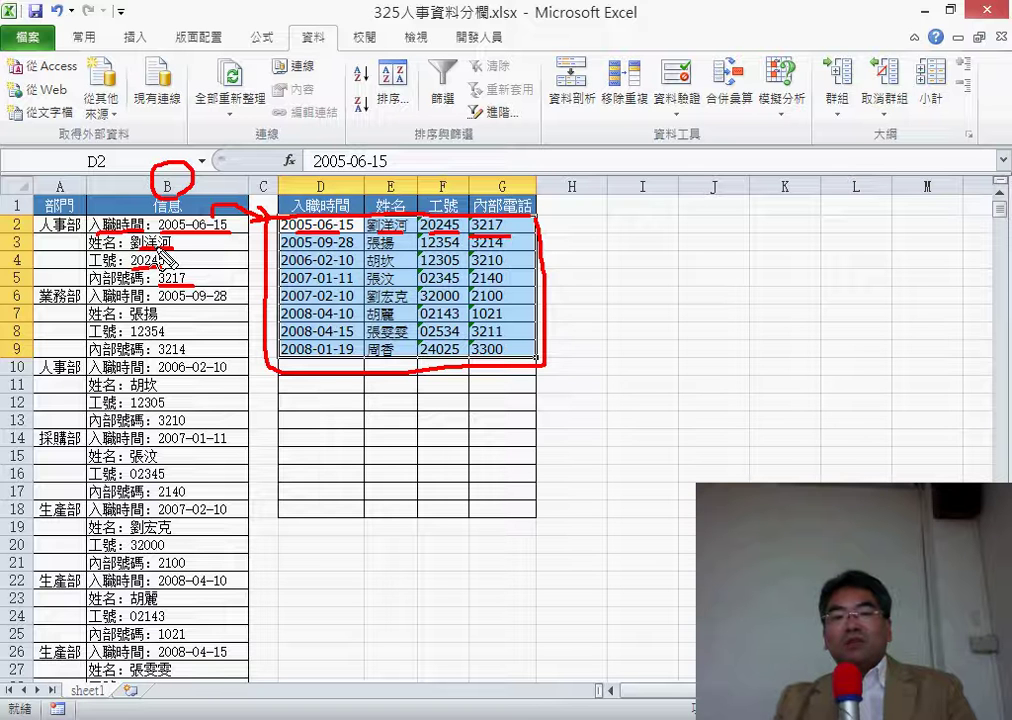
Step: Erase the pen marks, delete the split values in D2:G9, then open 326班級成績查詢.xlsx
key("Escape")
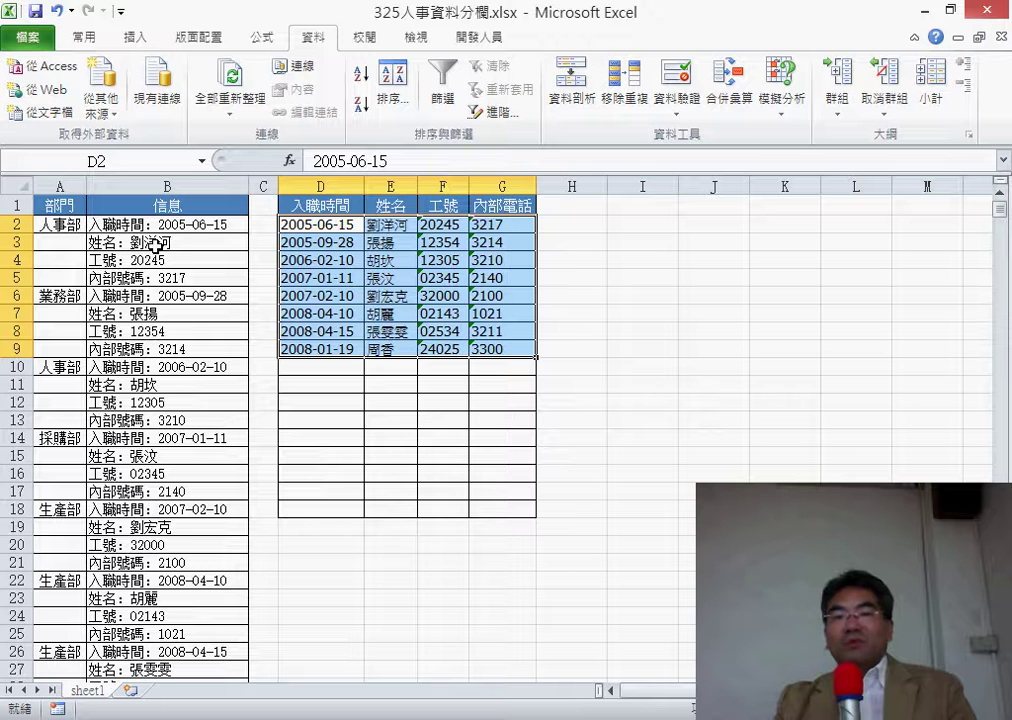
key("Delete")
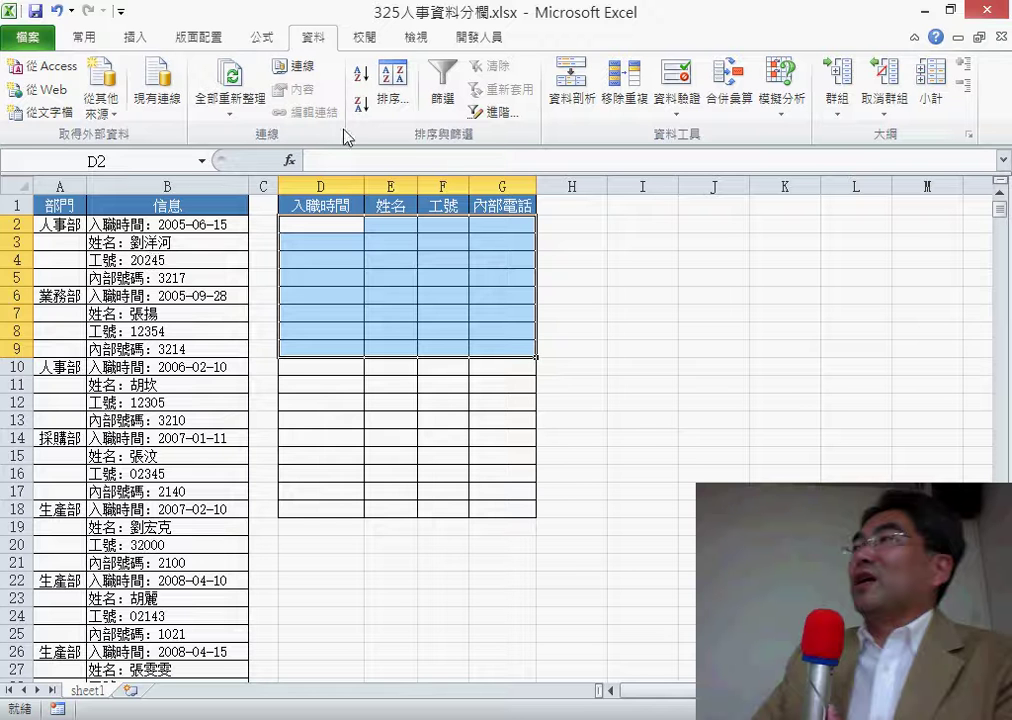
left_click(924, 12)
left_click(336, 328)
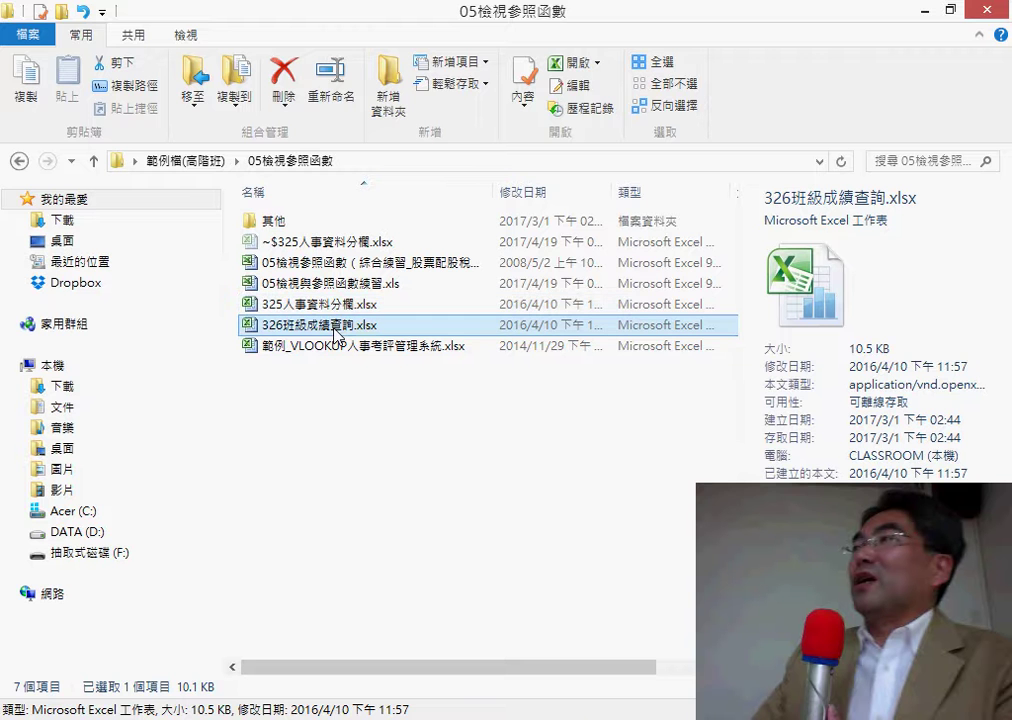
double_click(362, 328)
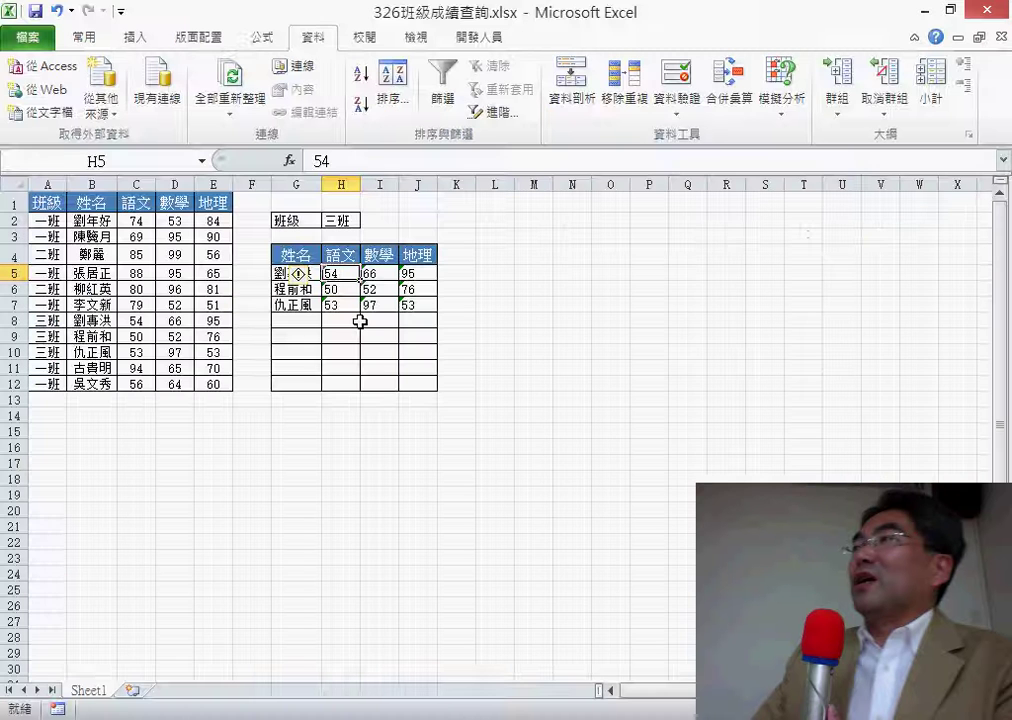
left_click(346, 220)
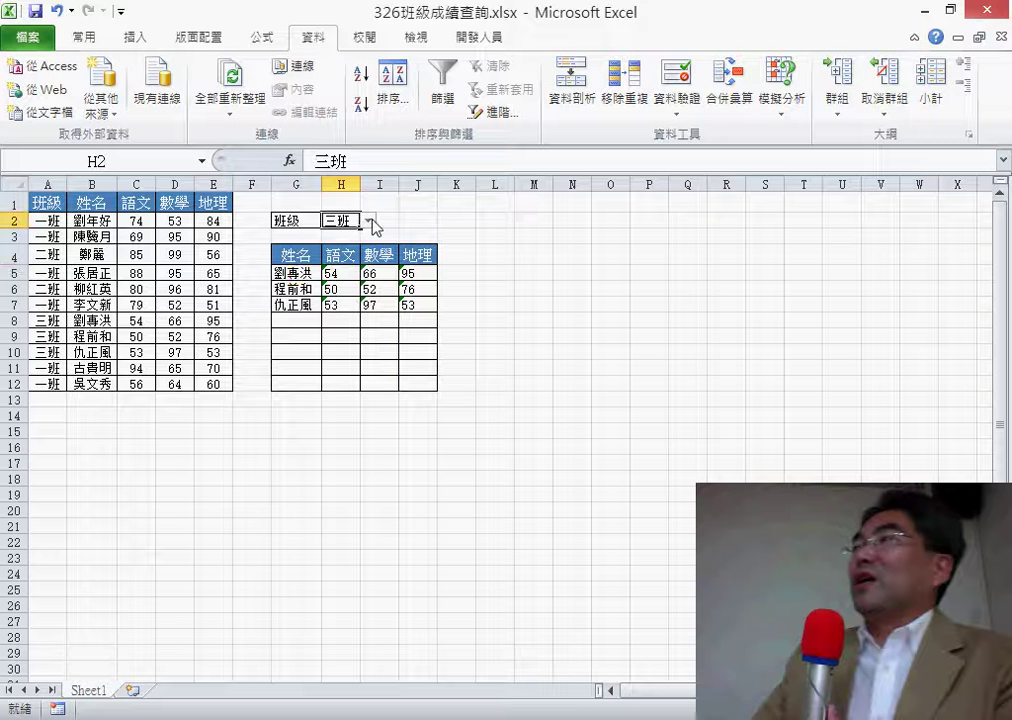
left_click(369, 220)
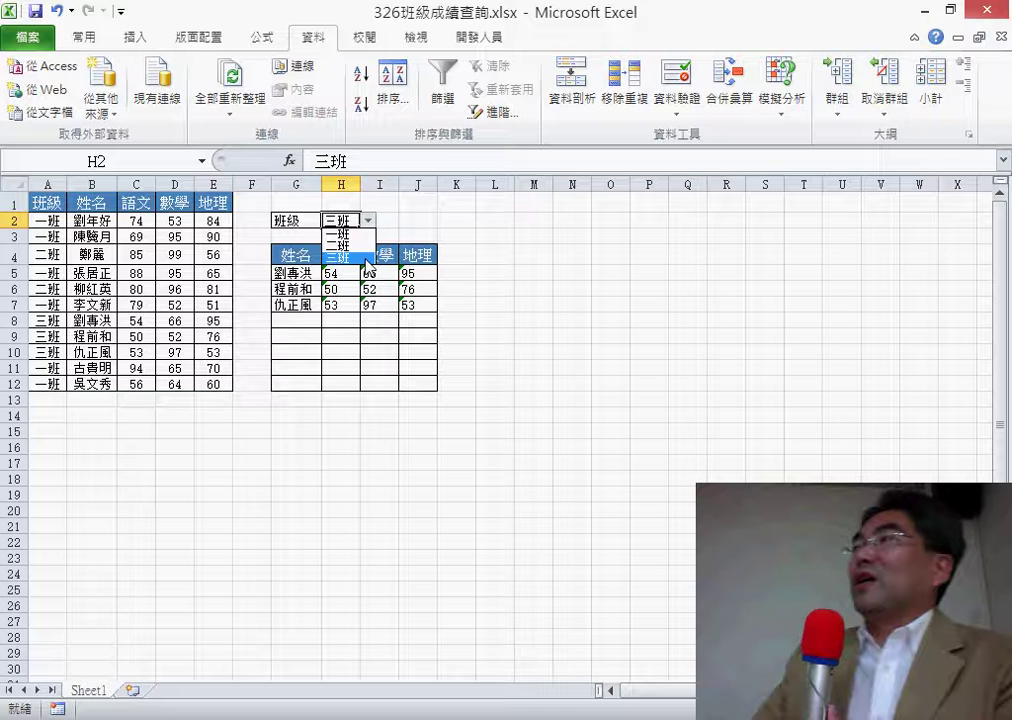
left_click(60, 220)
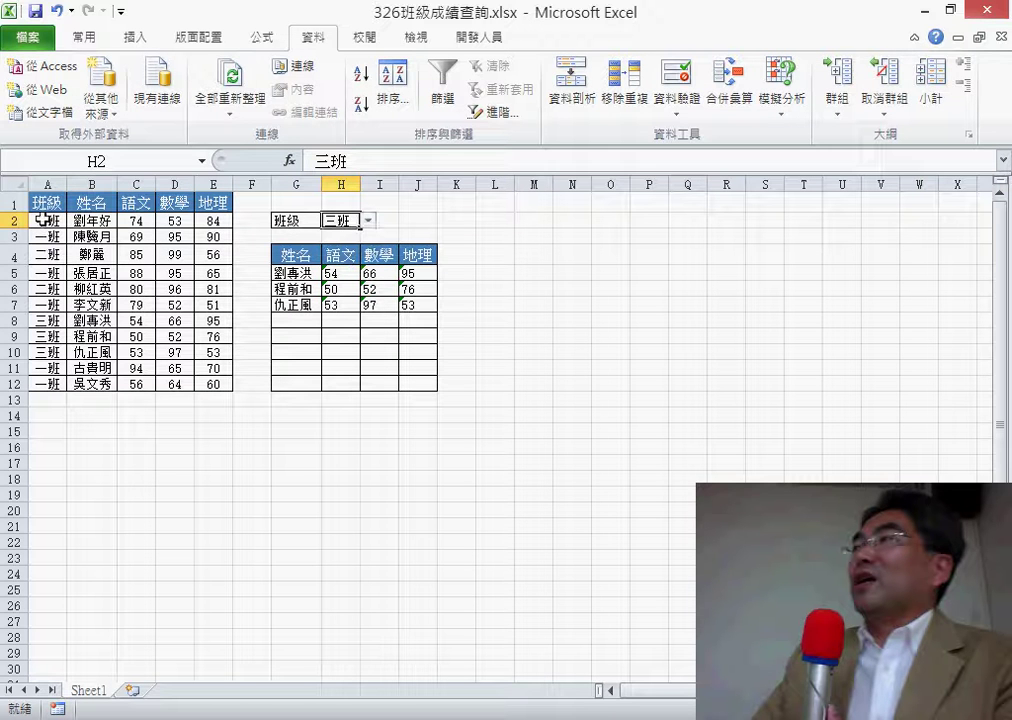
mouse_move(60, 220)
left_mouse_down()
mouse_move(173, 272)
mouse_move(228, 392)
left_mouse_up()
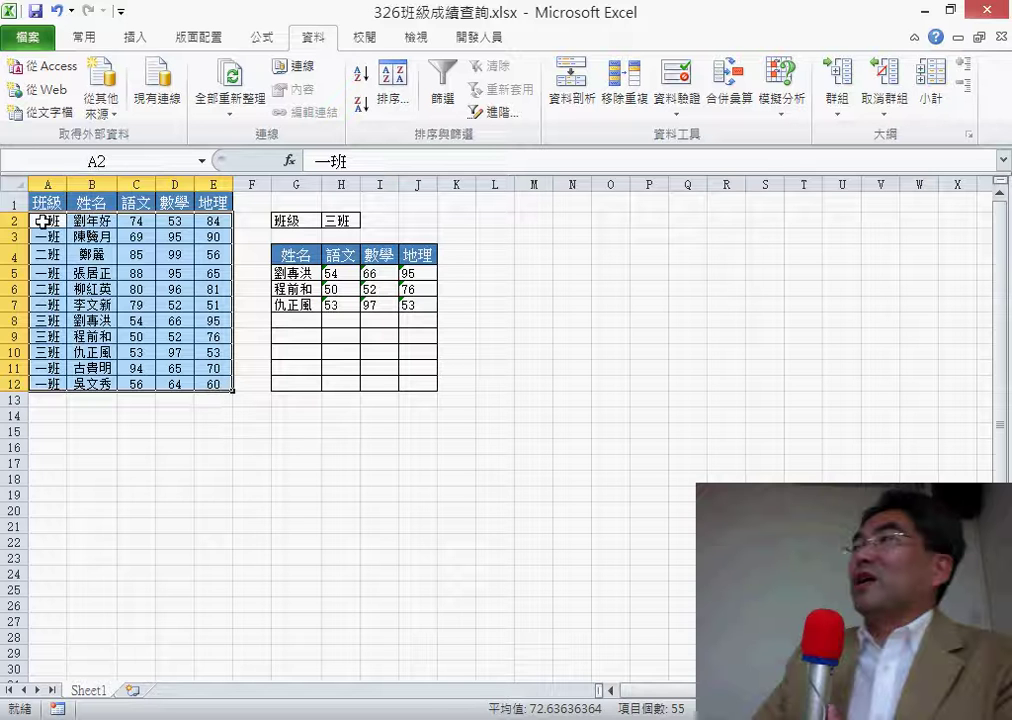
mouse_move(45, 220)
left_mouse_down()
mouse_move(70, 376)
mouse_move(48, 391)
mouse_move(203, 374)
left_mouse_up()
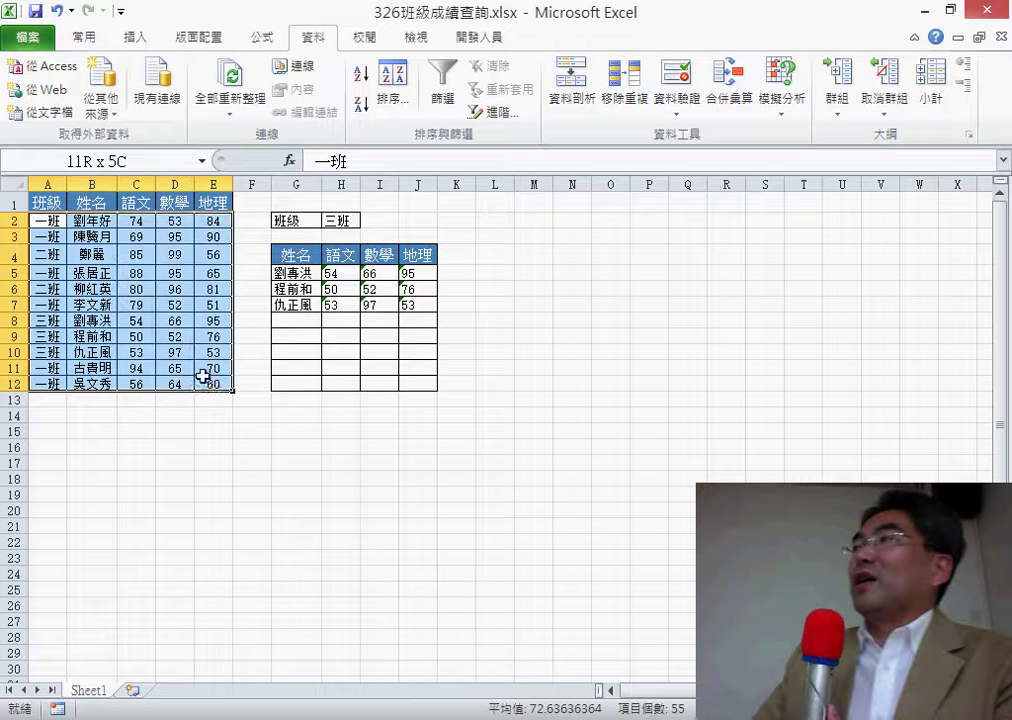
left_click(345, 220)
left_click(368, 220)
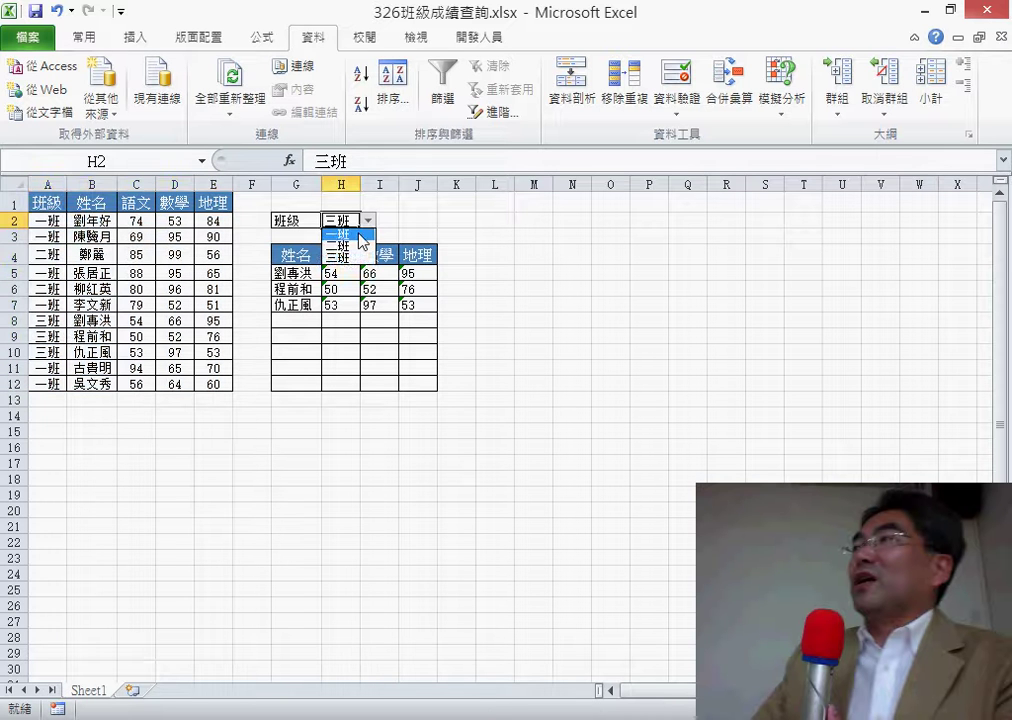
left_click_drag(45, 222, 215, 384)
left_click_drag(286, 273, 419, 302)
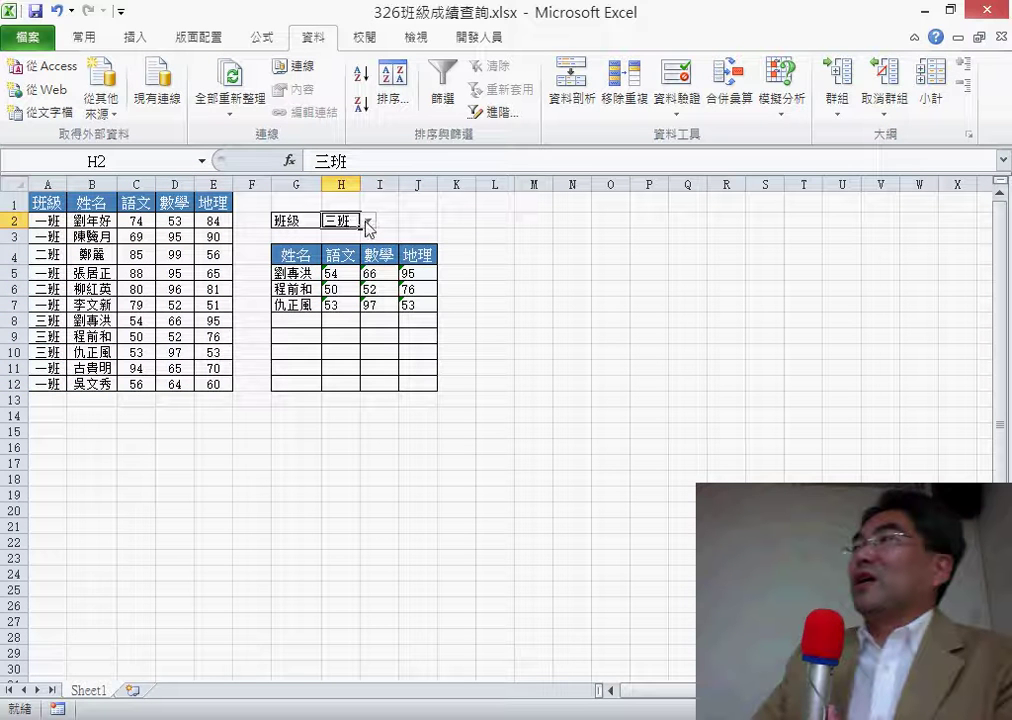
left_click(368, 221)
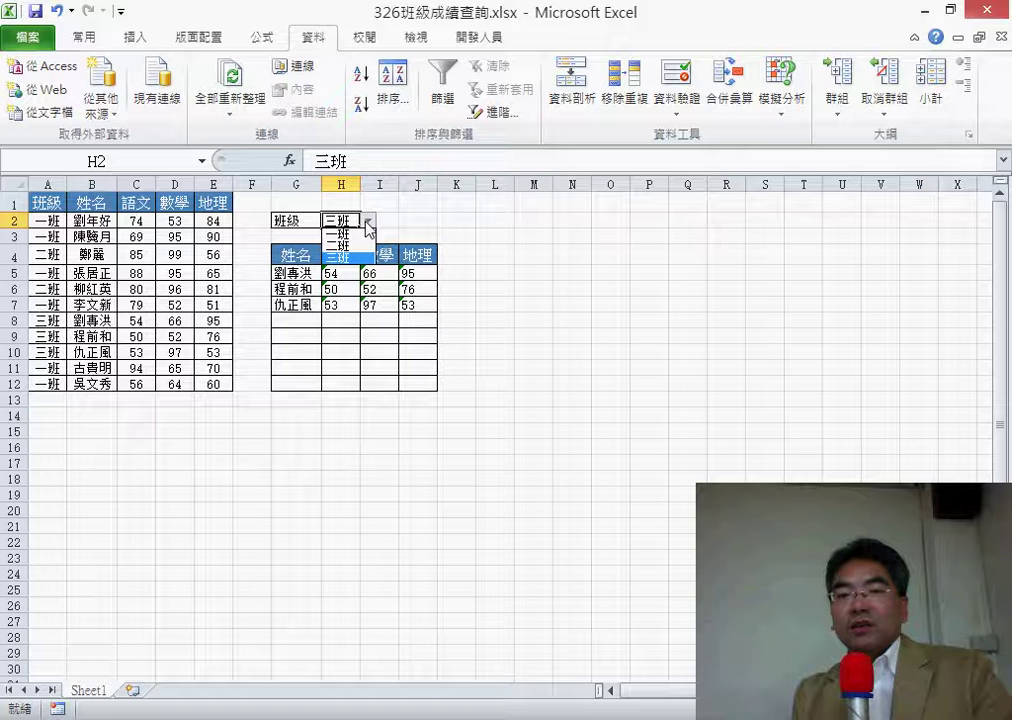
Step: Keep 三班 in the class list, set the score workbook aside, and return to 05檢視與參照函數練習.xls
left_click(912, 14)
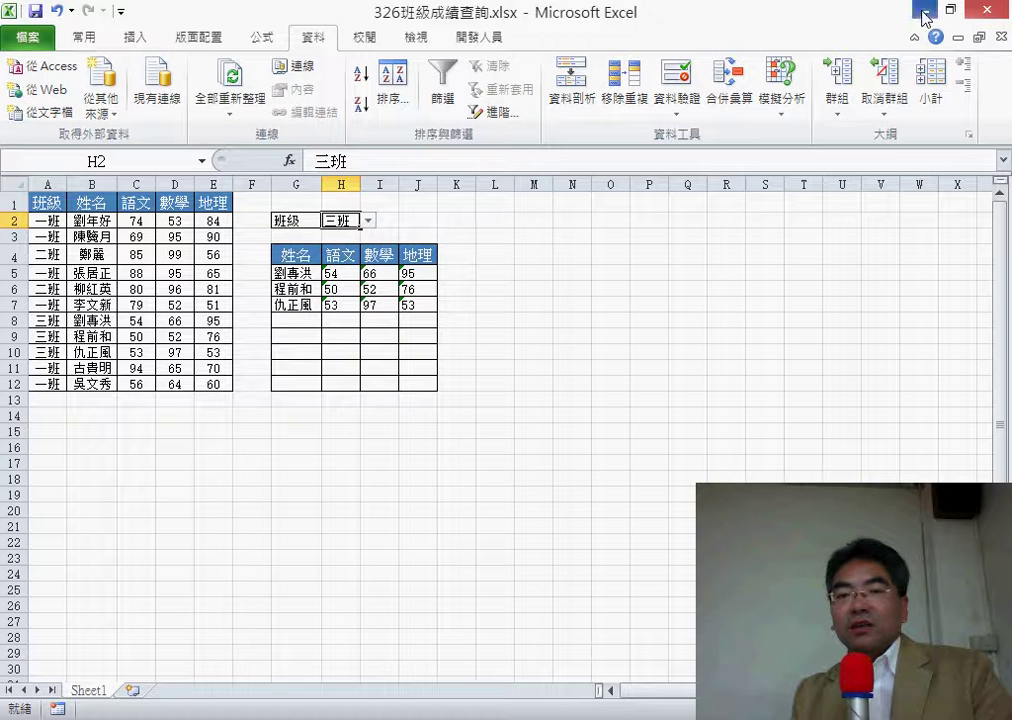
left_click(922, 10)
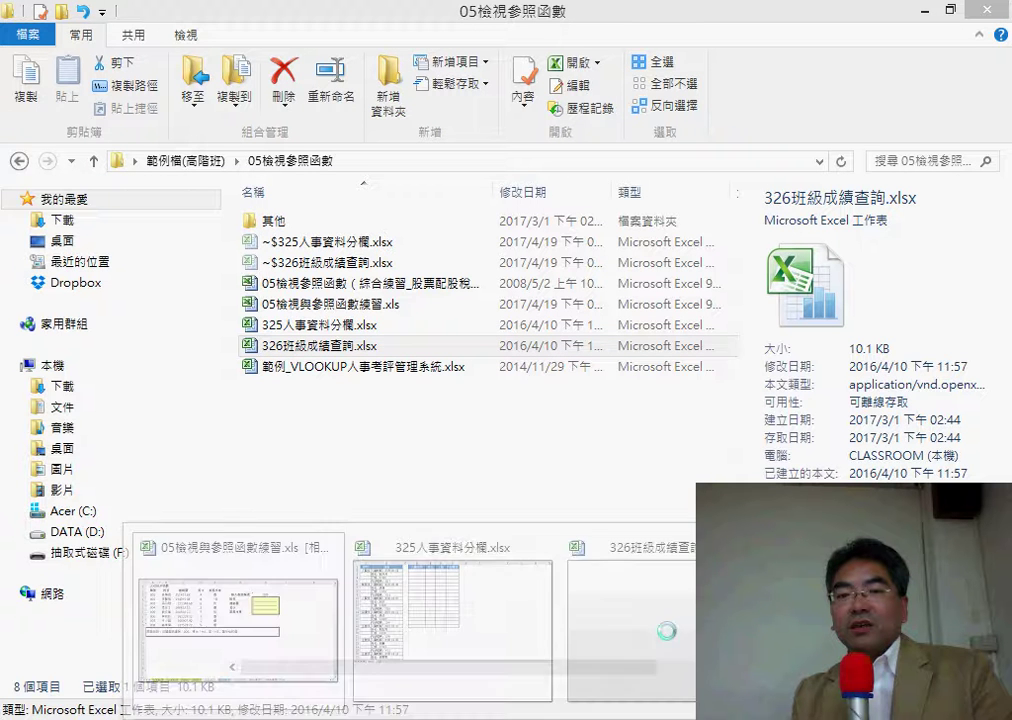
left_click(305, 647)
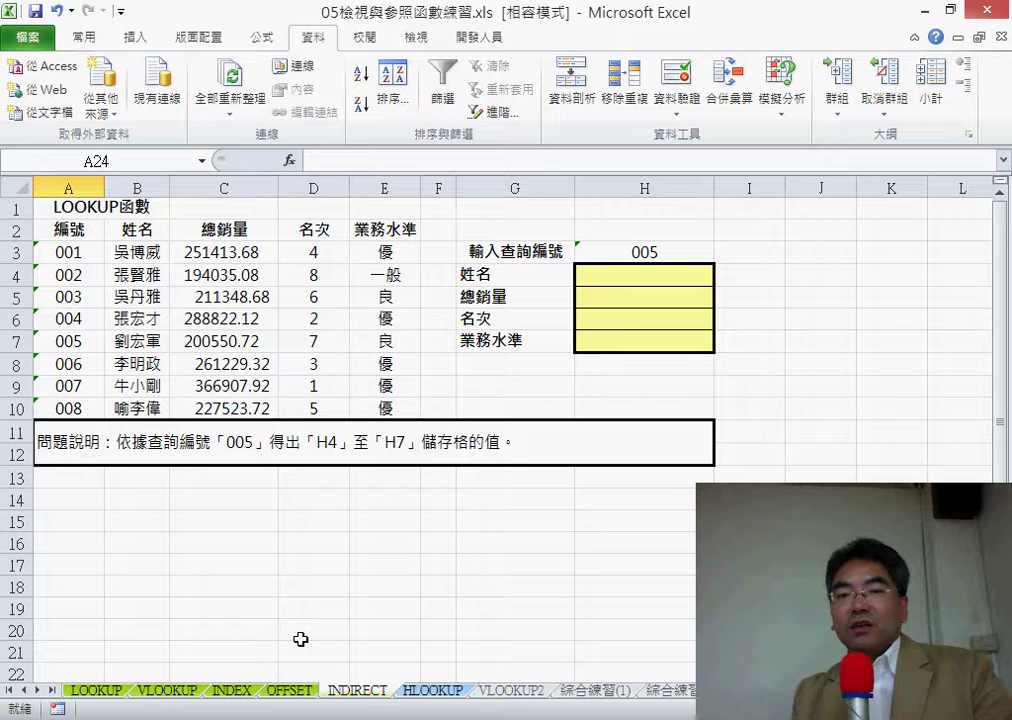
Step: On the INDEX sheet, start an INDEX formula in H4 using the array,row_num,column_num form
left_click(245, 690)
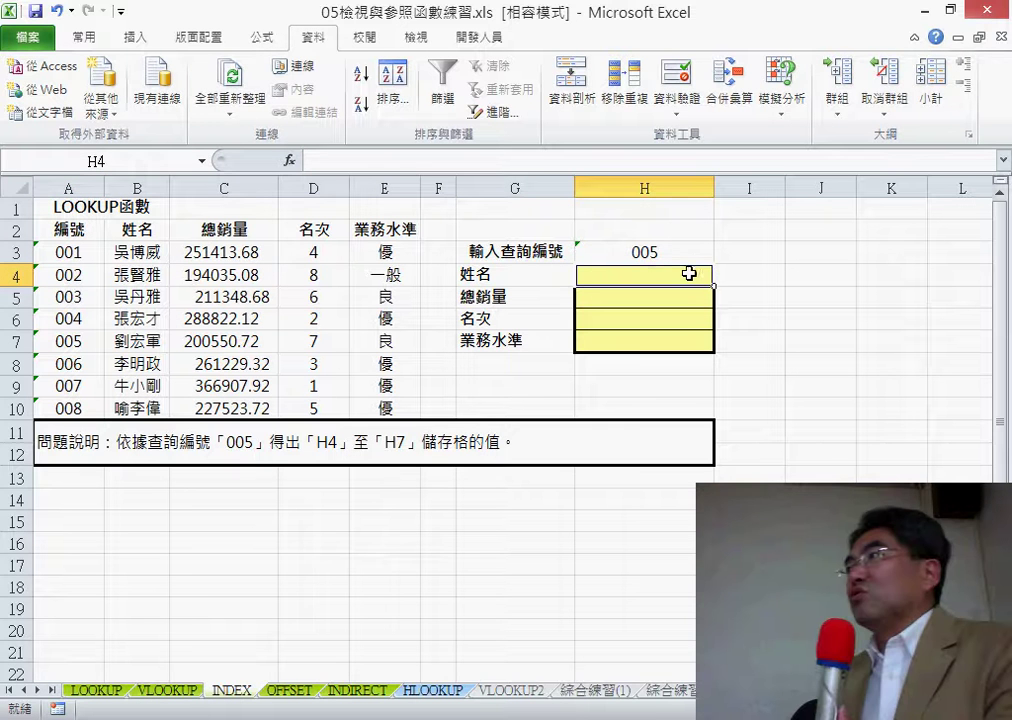
left_click(289, 160)
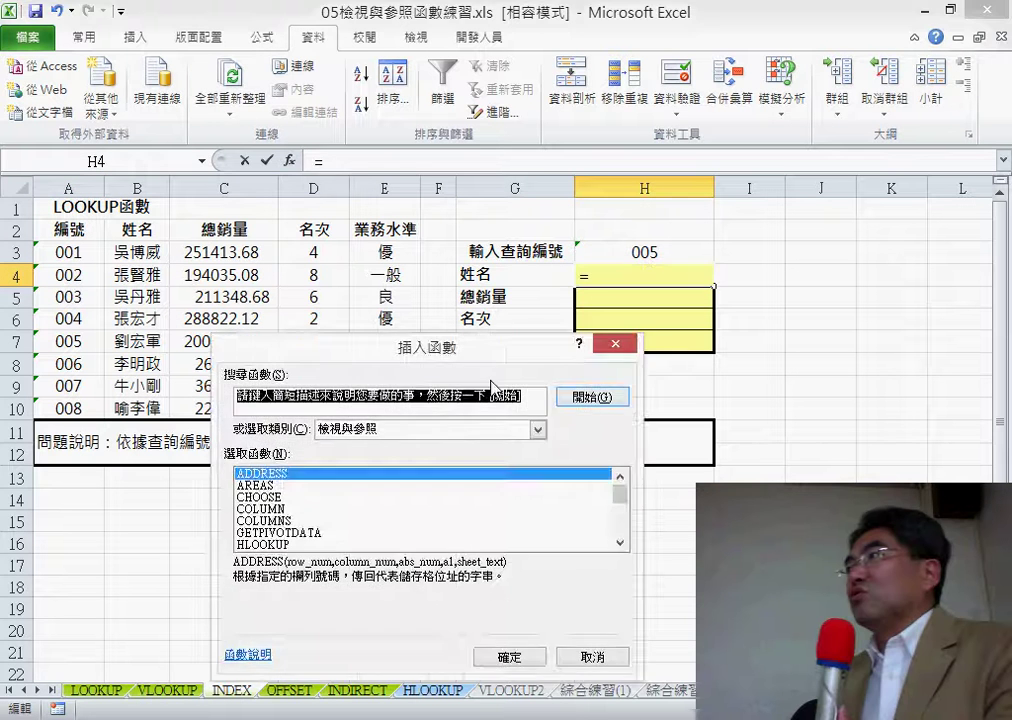
left_click_drag(493, 367, 667, 125)
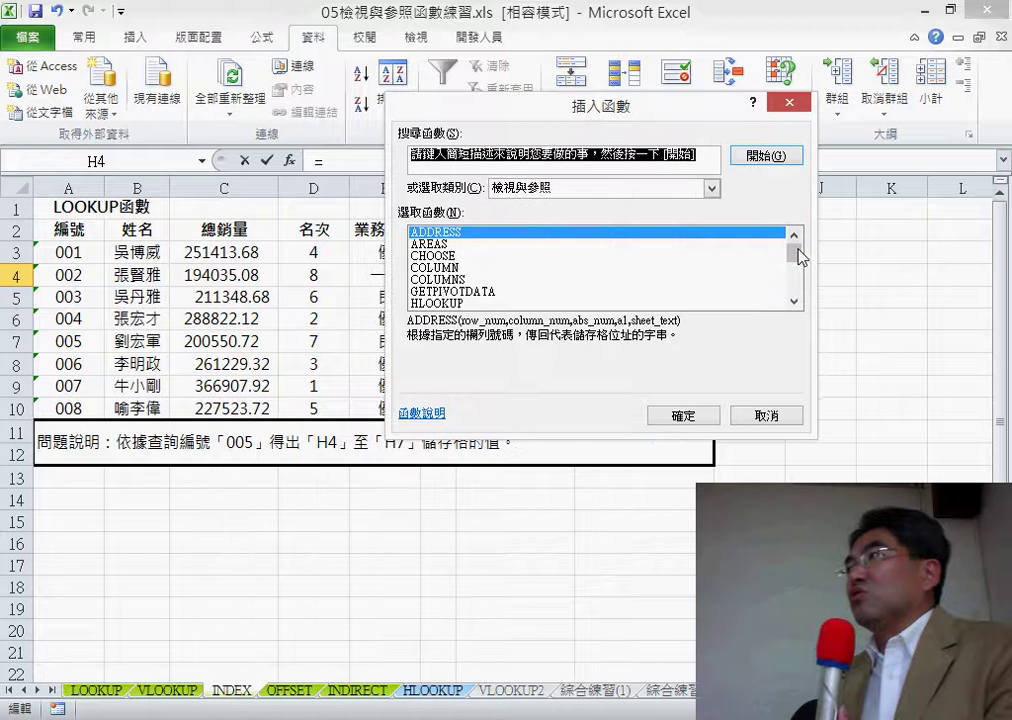
left_click(793, 300)
left_click(793, 300)
left_click(793, 300)
left_click(793, 300)
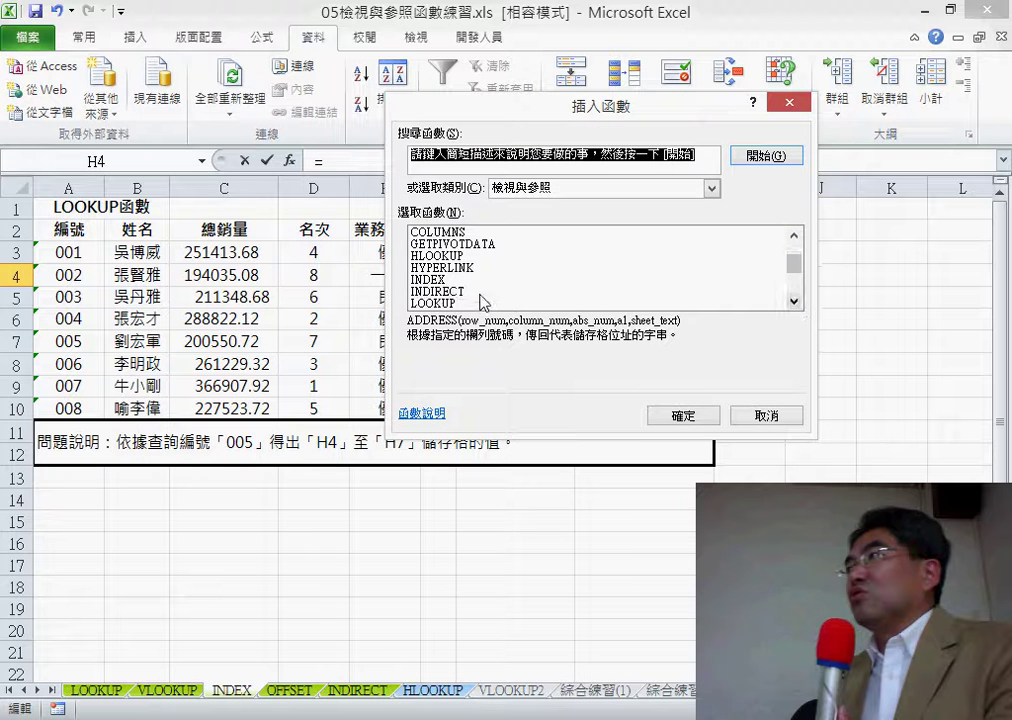
double_click(447, 289)
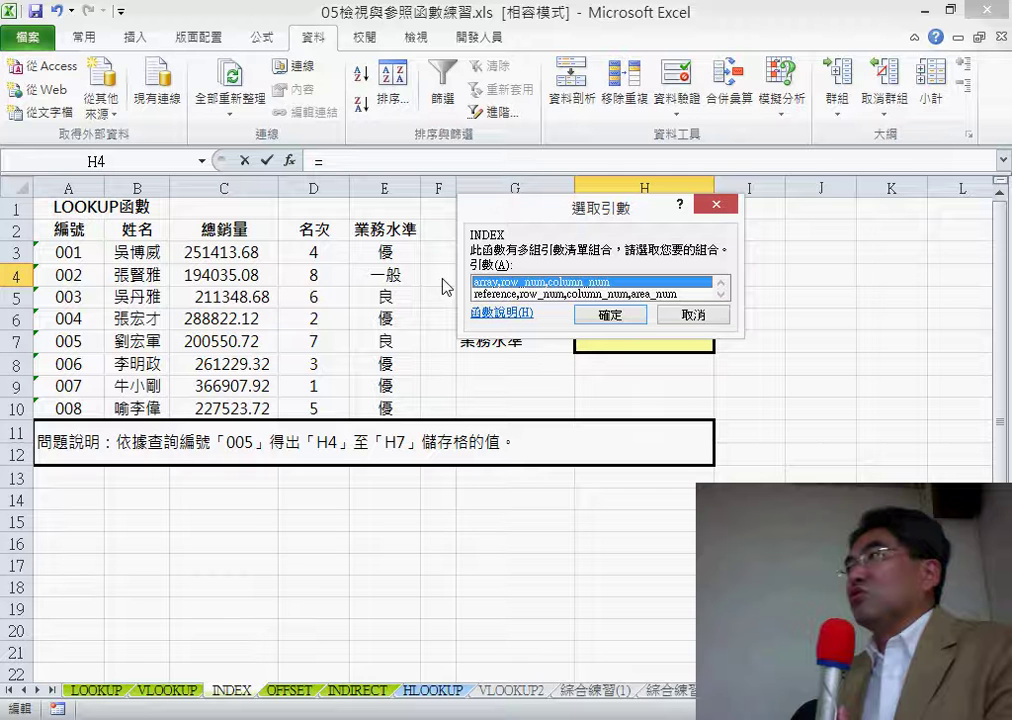
left_click(612, 318)
mouse_move(578, 157)
left_mouse_down()
mouse_move(637, 240)
mouse_move(692, 381)
left_mouse_up()
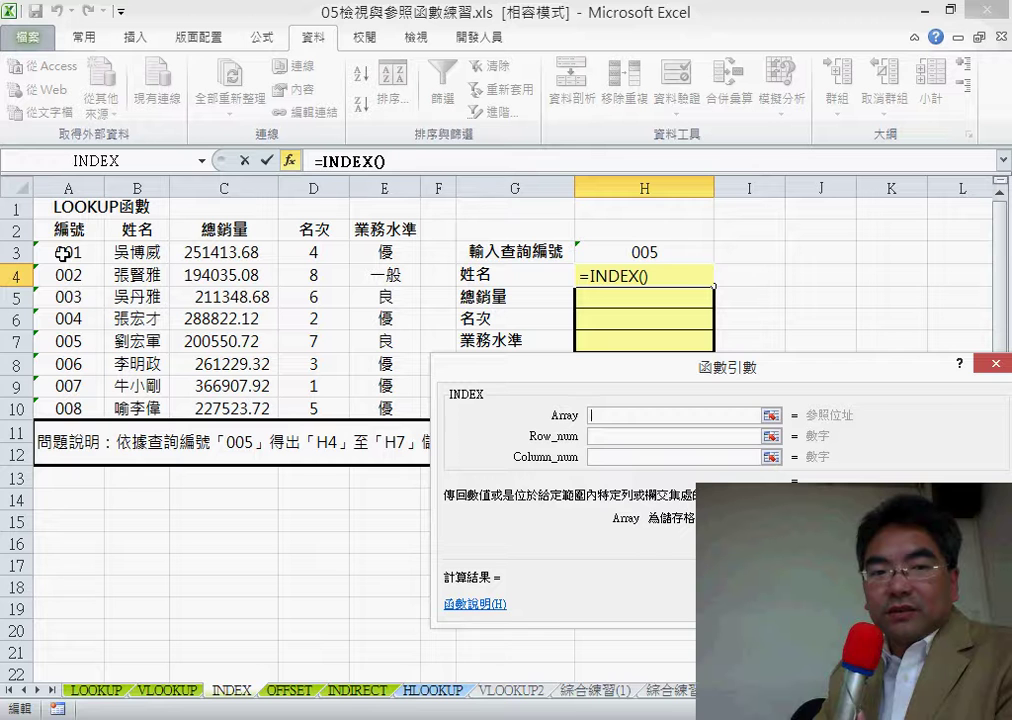
Step: Enter =INDEX(A3:E10,H3,2) in H4 to return the name for ID 005
mouse_move(62, 253)
left_mouse_down()
mouse_move(378, 389)
mouse_move(381, 405)
left_mouse_up()
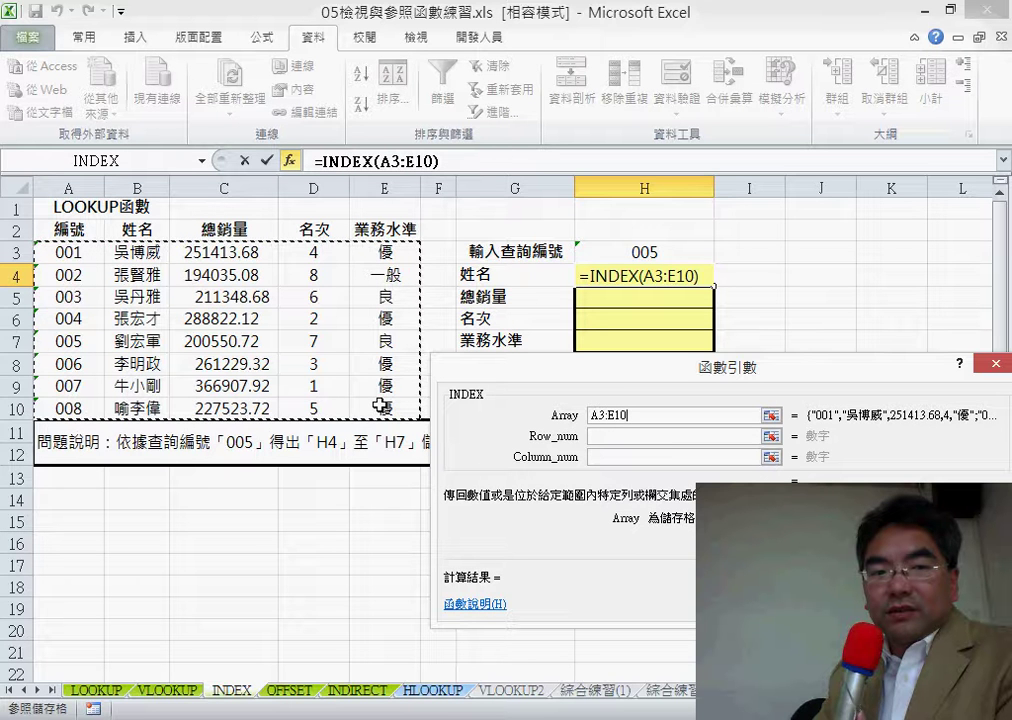
left_click_drag(578, 380, 438, 338)
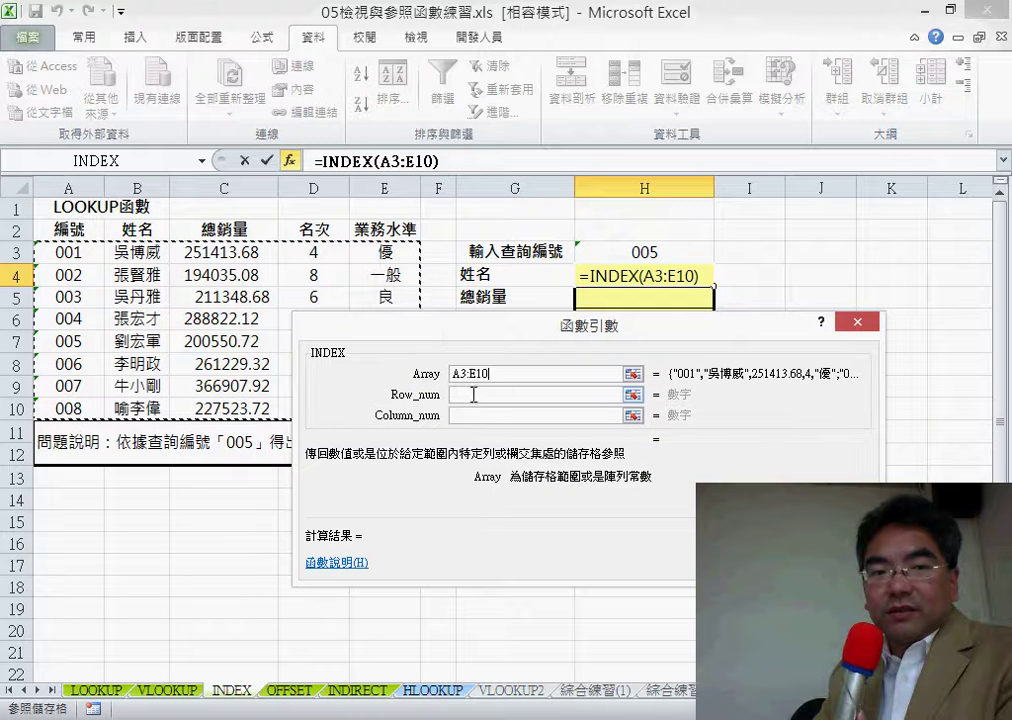
left_click(485, 395)
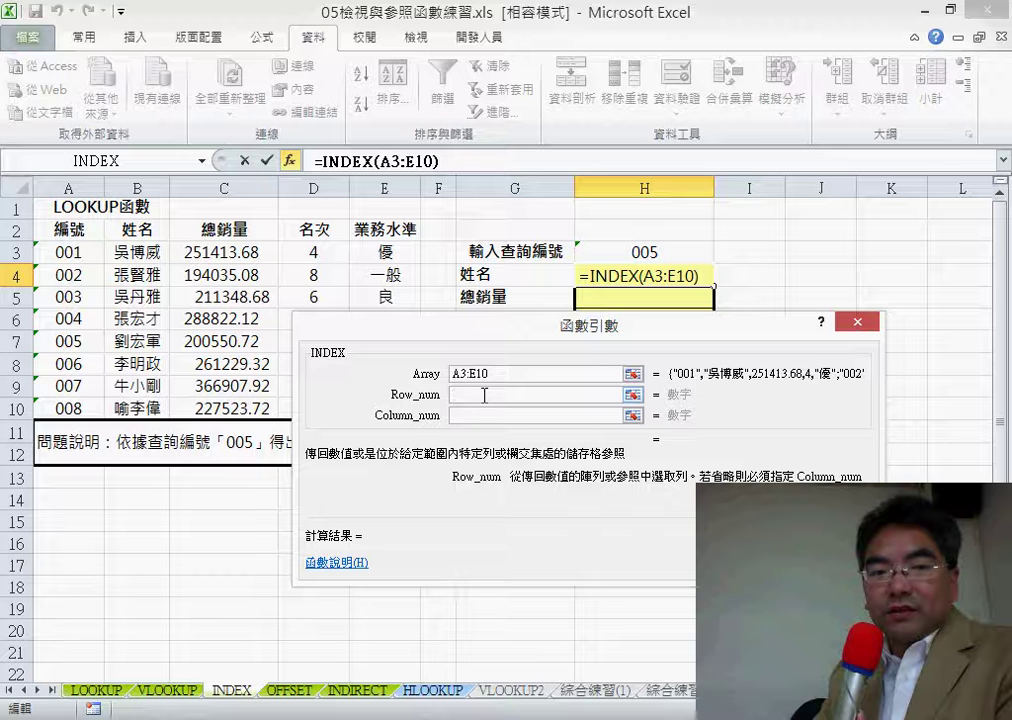
left_click_drag(588, 329, 608, 385)
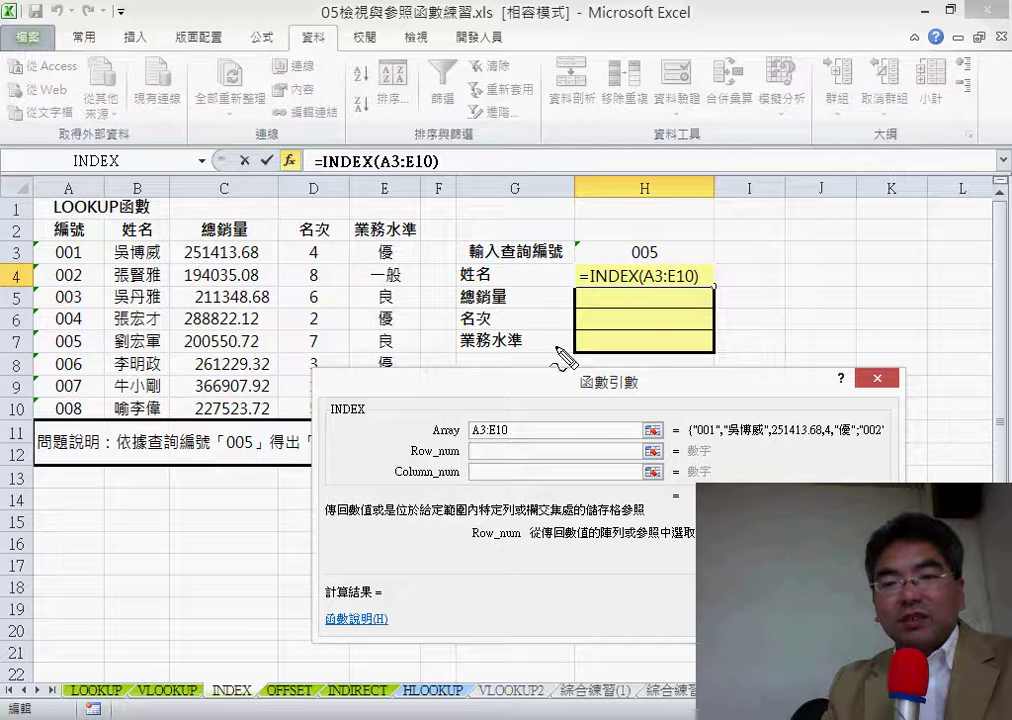
mouse_move(655, 266)
left_mouse_down()
mouse_move(627, 259)
mouse_move(660, 263)
left_mouse_up()
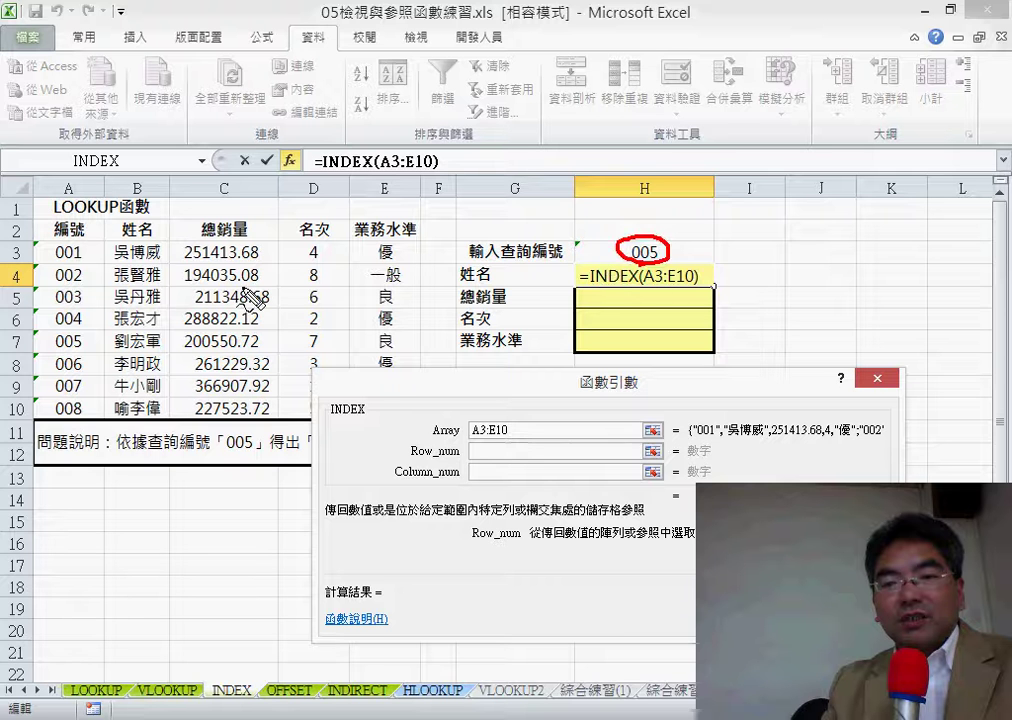
left_click_drag(72, 353, 86, 349)
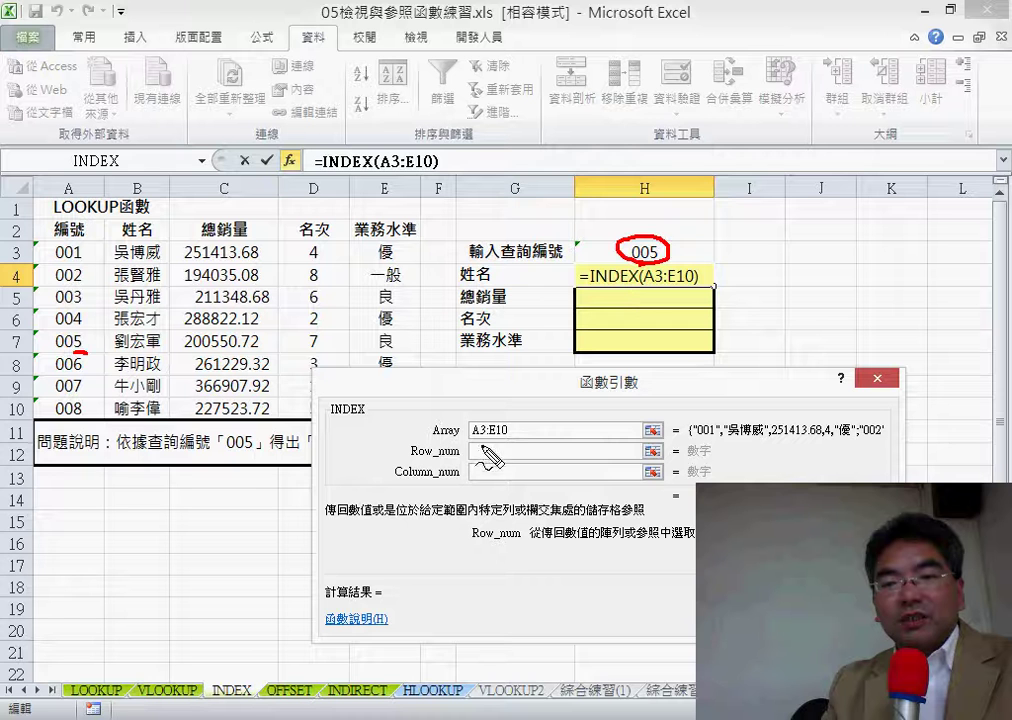
left_click_drag(492, 446, 490, 458)
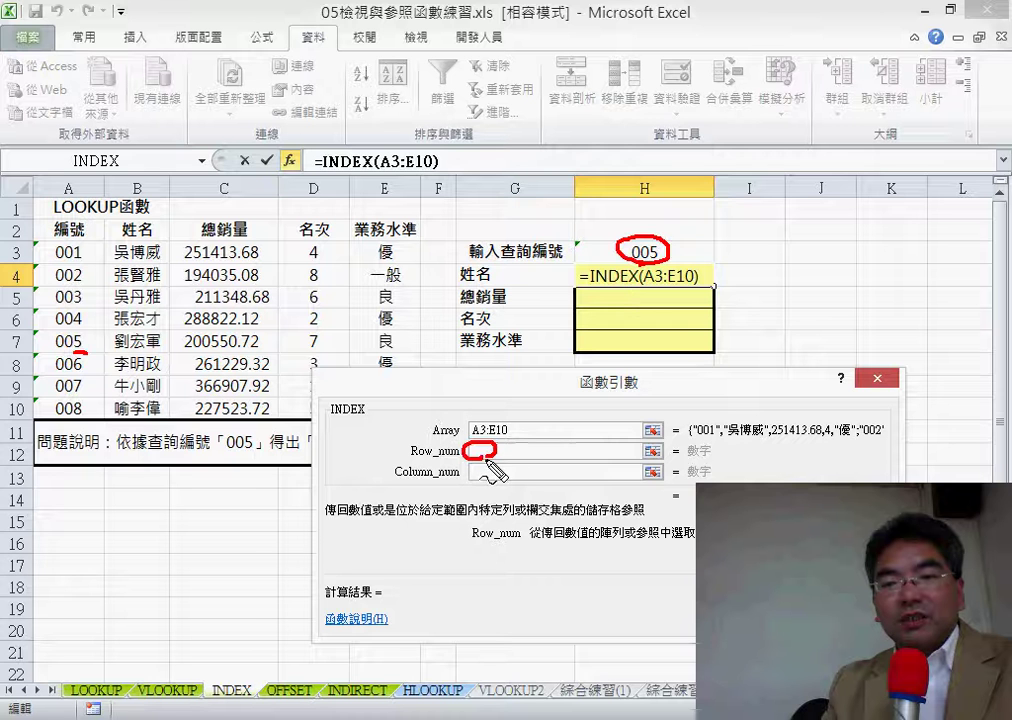
key("Escape")
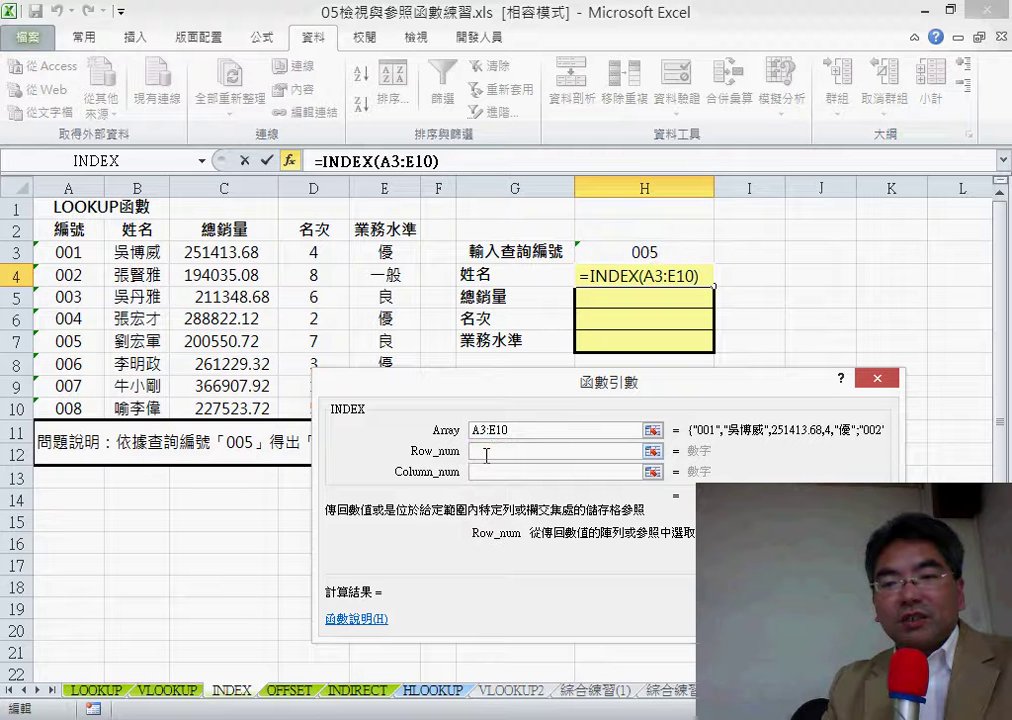
left_click(652, 252)
left_click(489, 473)
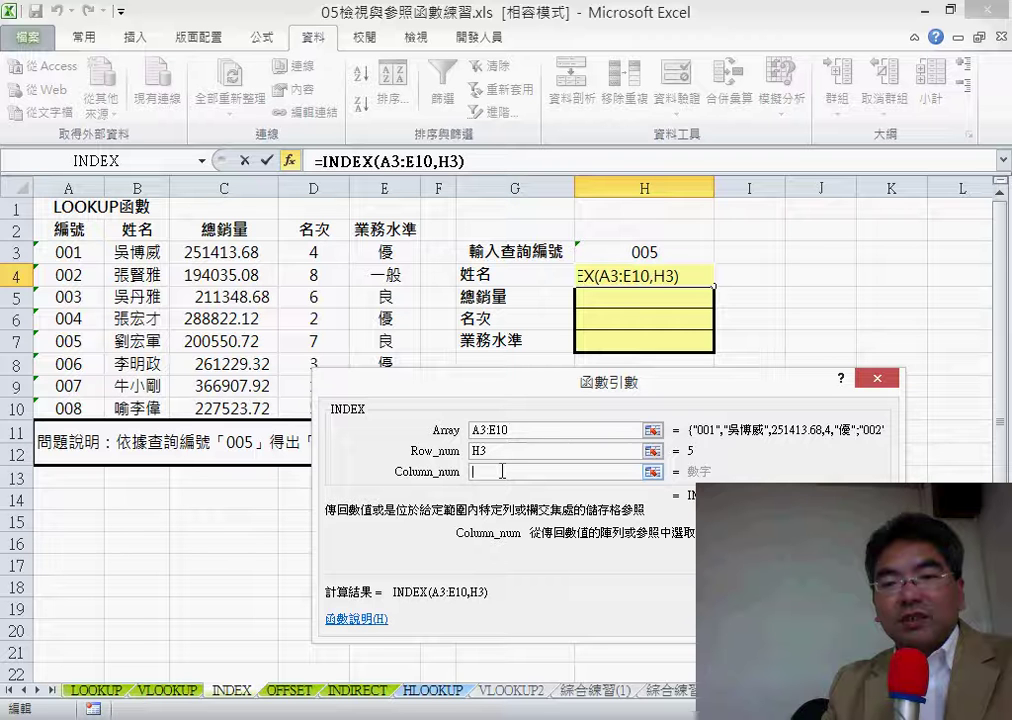
type("2")
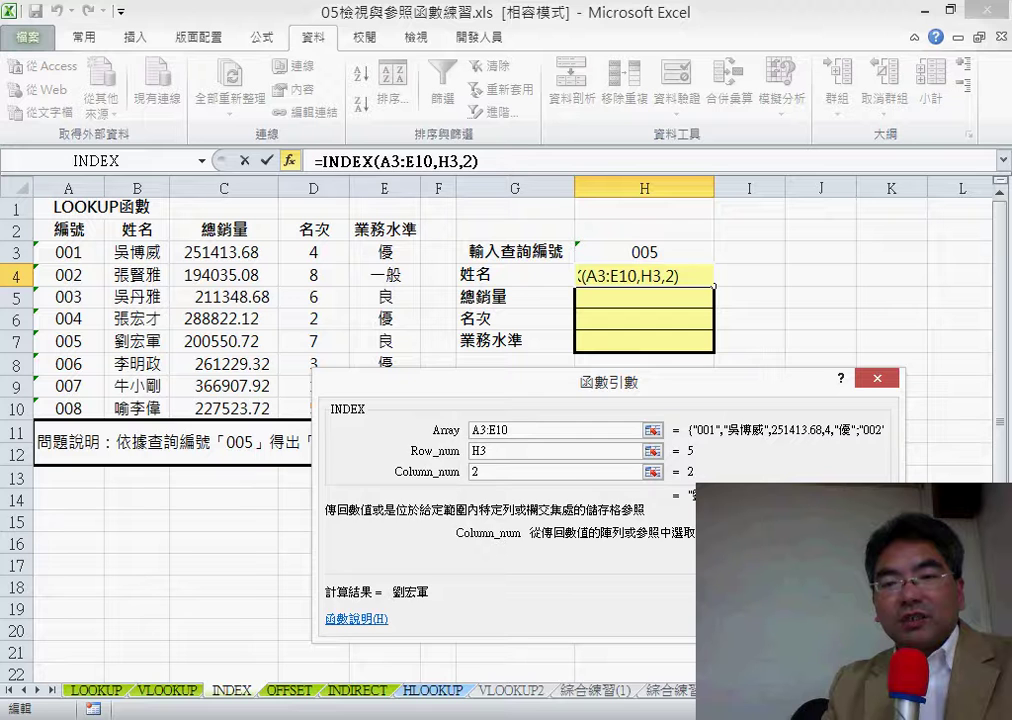
key("Return")
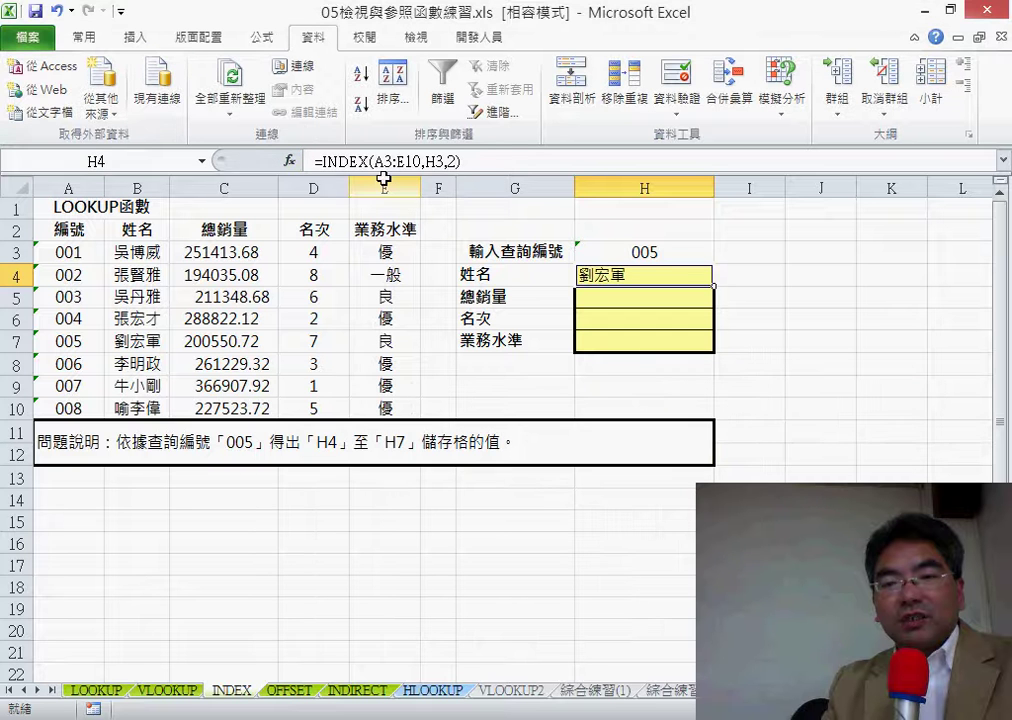
Step: Center-align the result cells H4:H7
left_click_drag(657, 274, 663, 341)
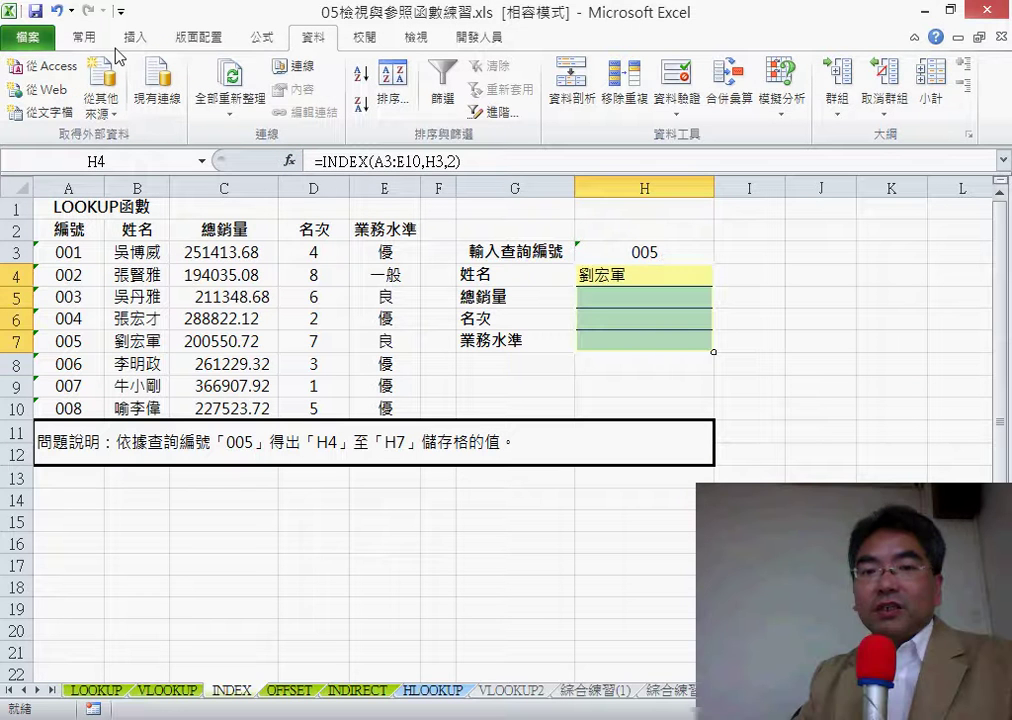
left_click(84, 37)
left_click(372, 115)
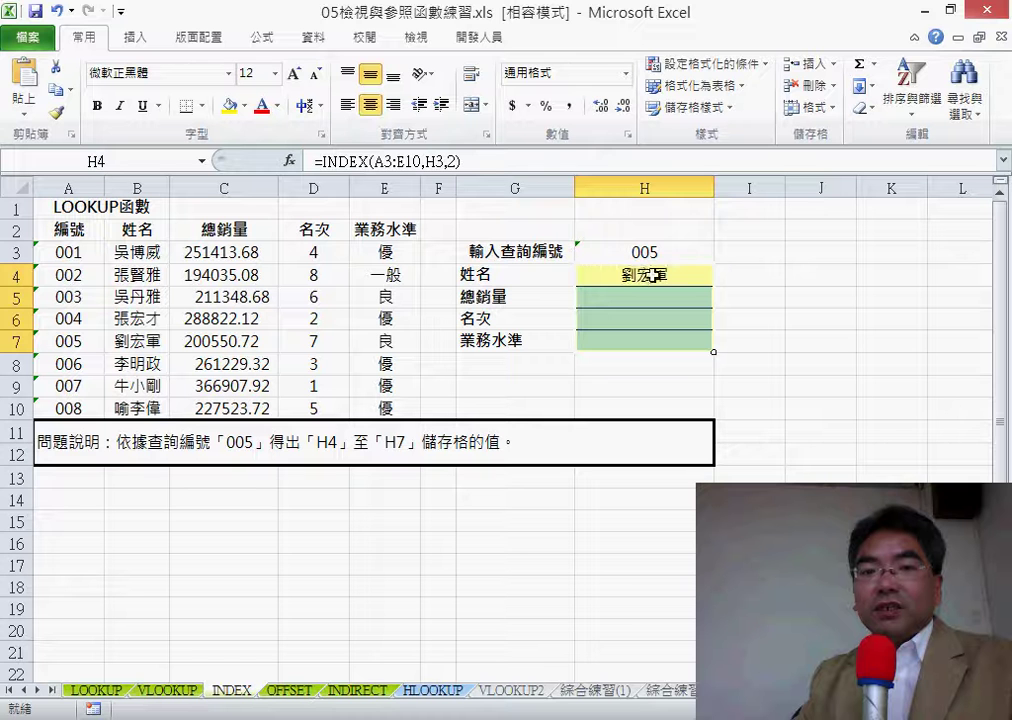
left_click(655, 276)
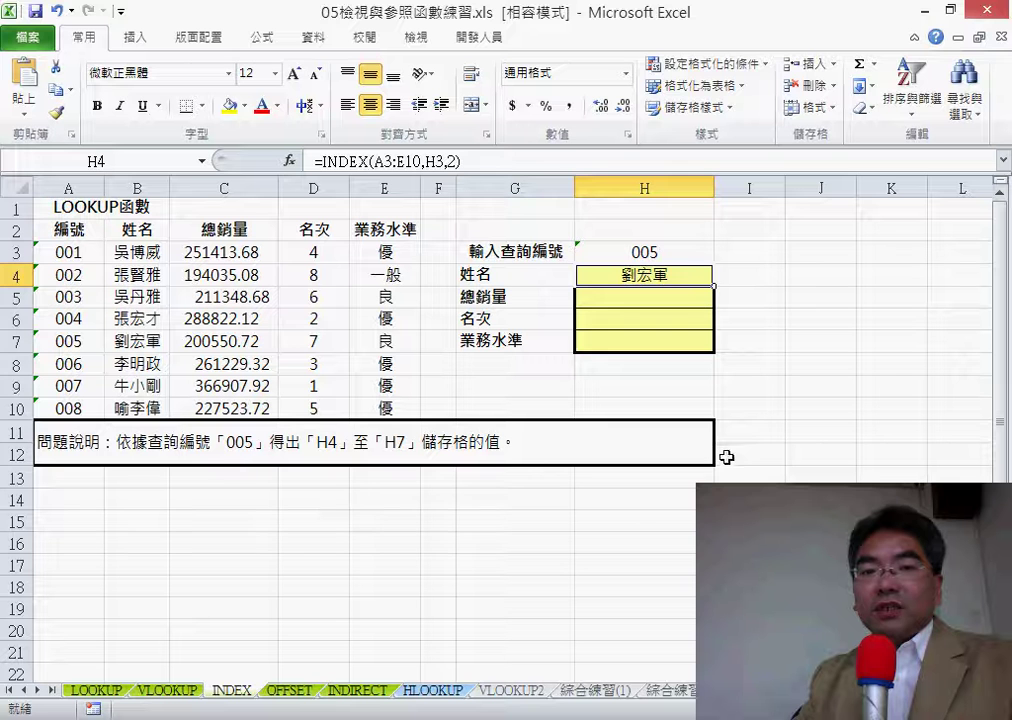
Step: Change H4's column argument to ROW()-2 and row-lock the table as A$3:E$10
left_click(451, 160)
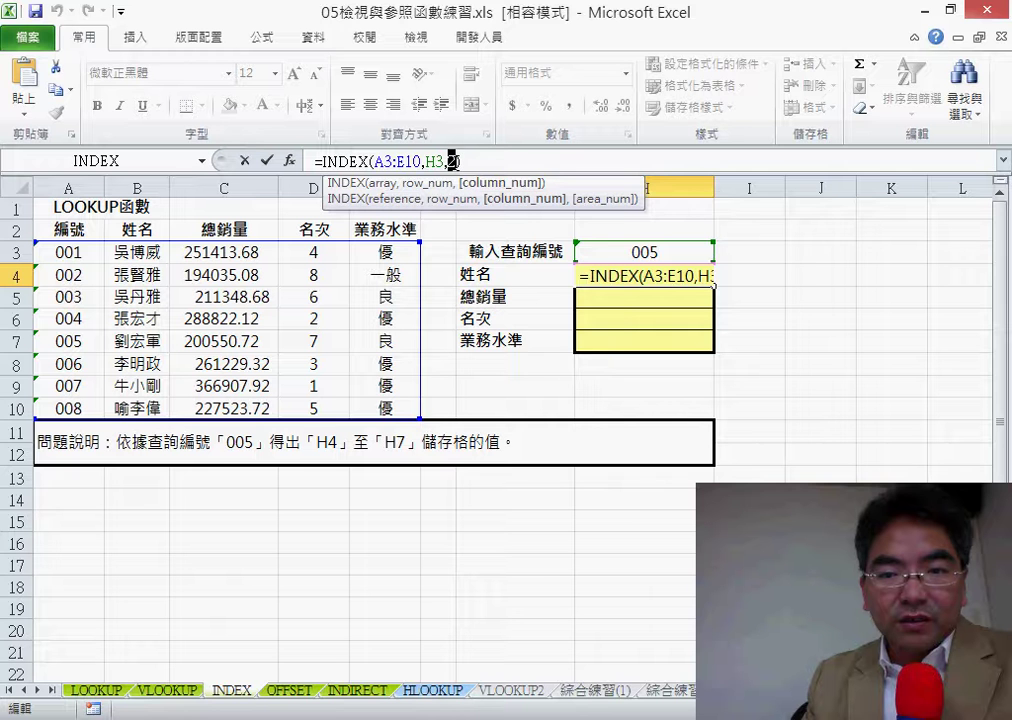
type("row")
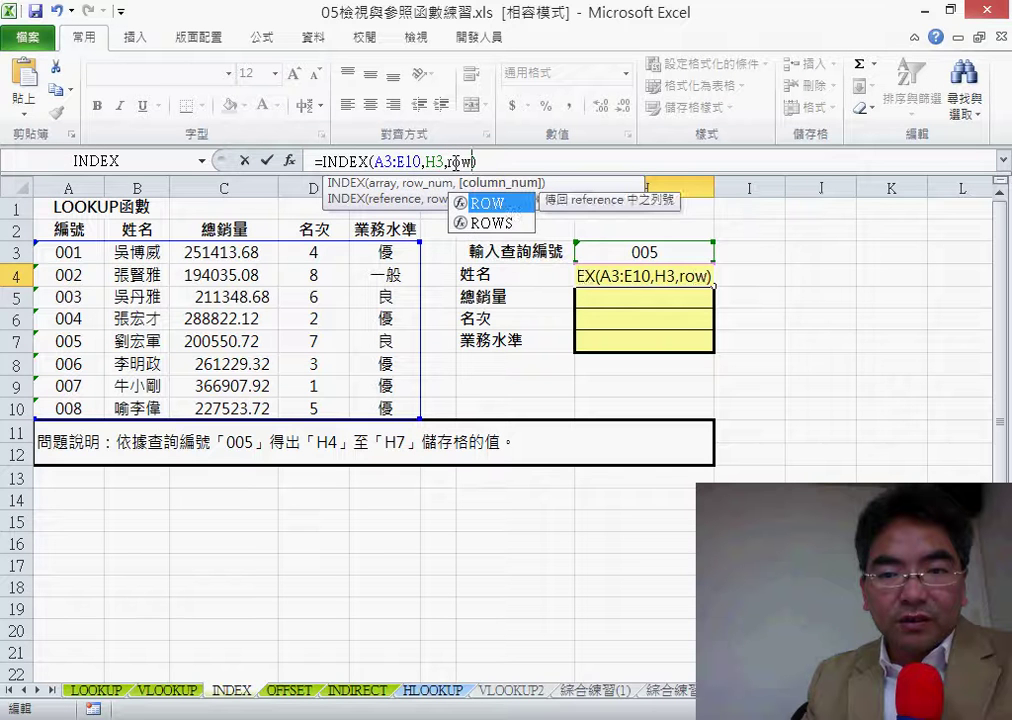
type("()")
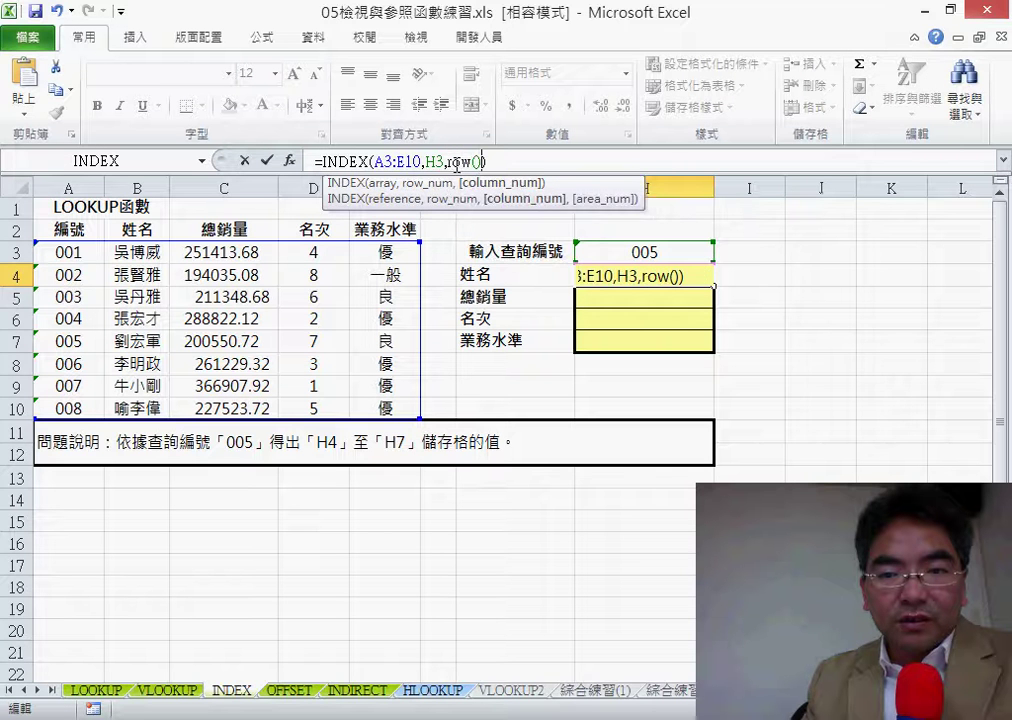
type("-")
type("2")
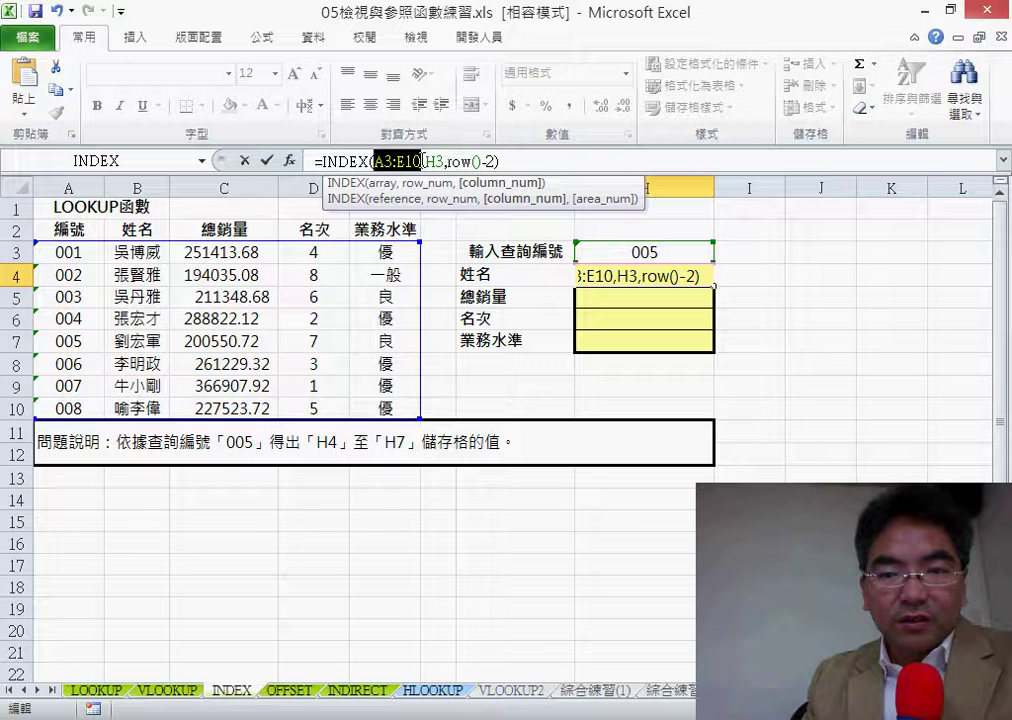
left_click_drag(415, 160, 428, 160)
key("F4")
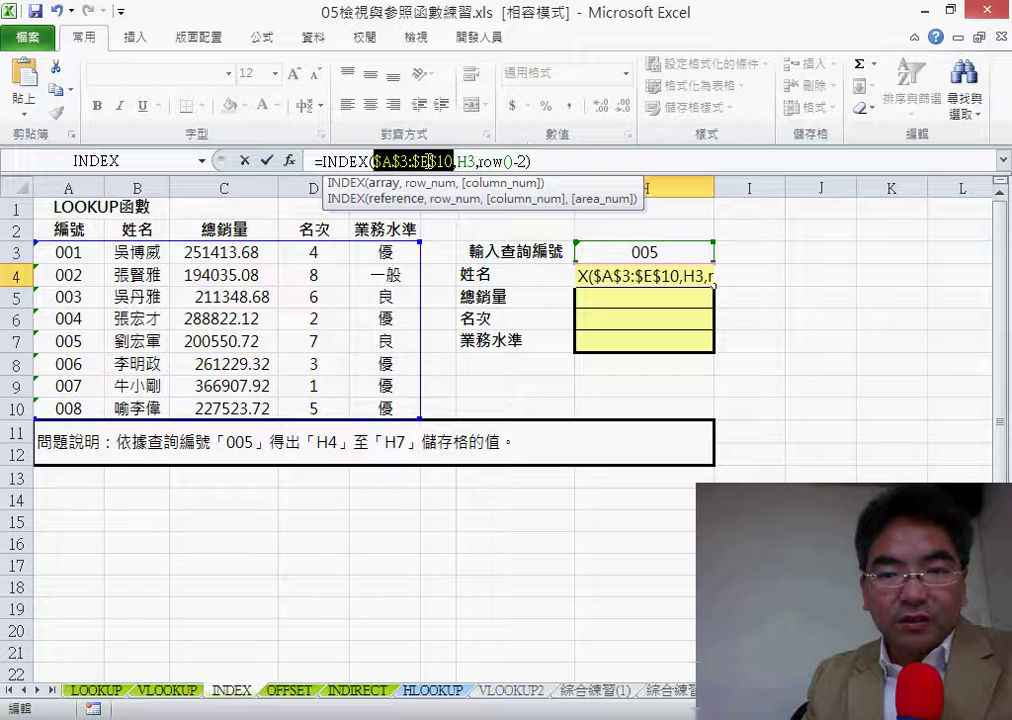
key("F4")
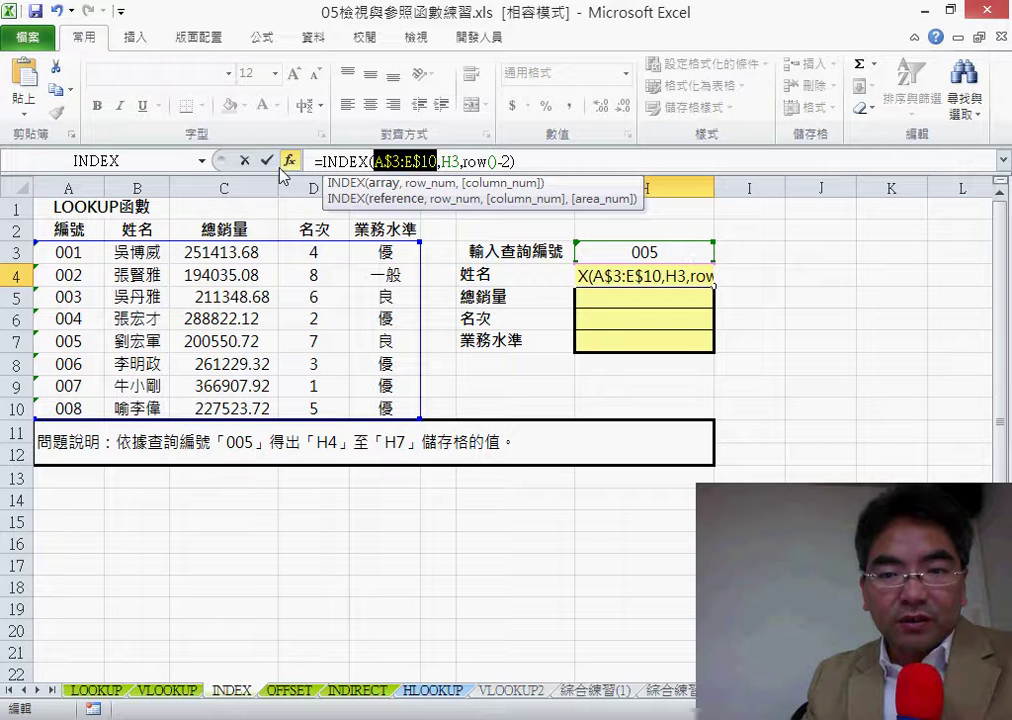
left_click(267, 160)
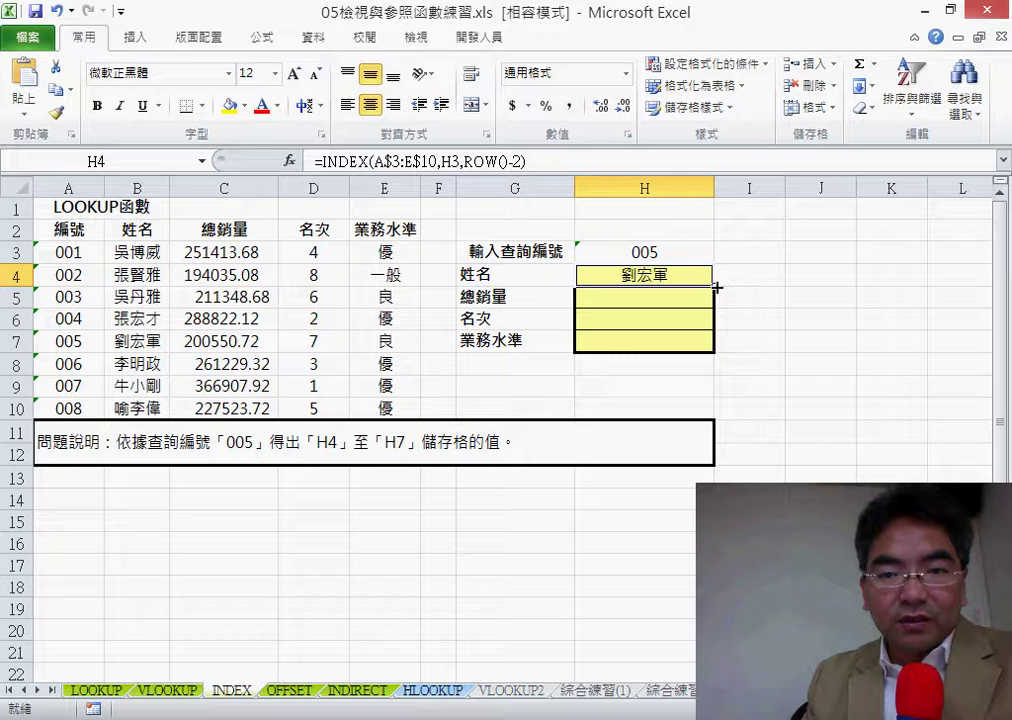
left_click_drag(713, 286, 717, 346)
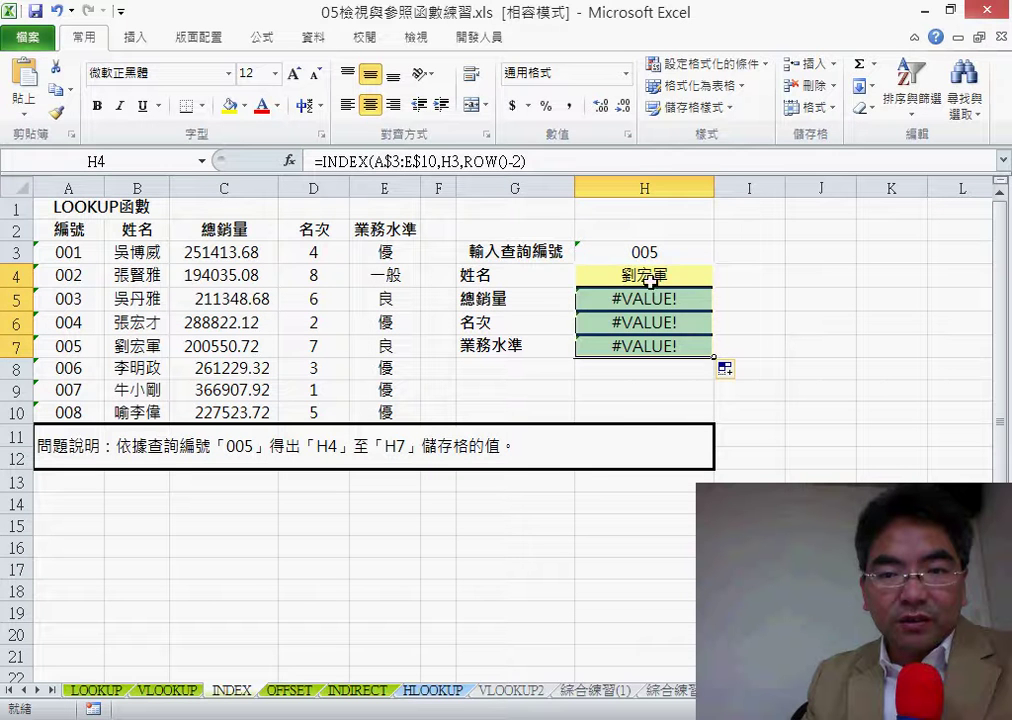
left_click(655, 276)
left_click(452, 161)
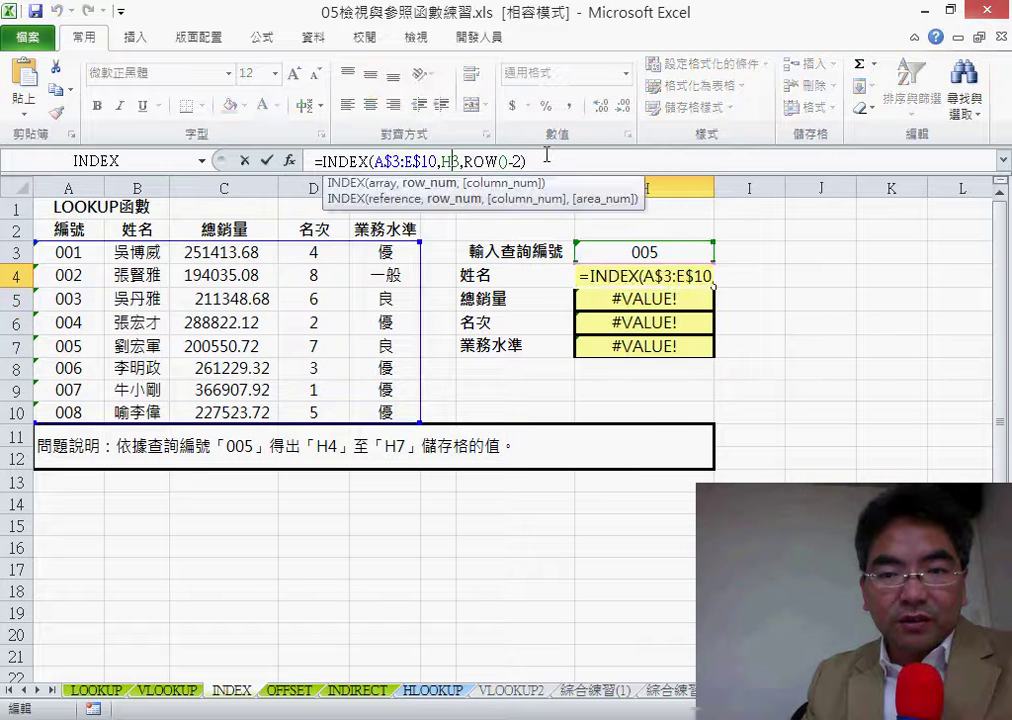
key("F4")
key("F4")
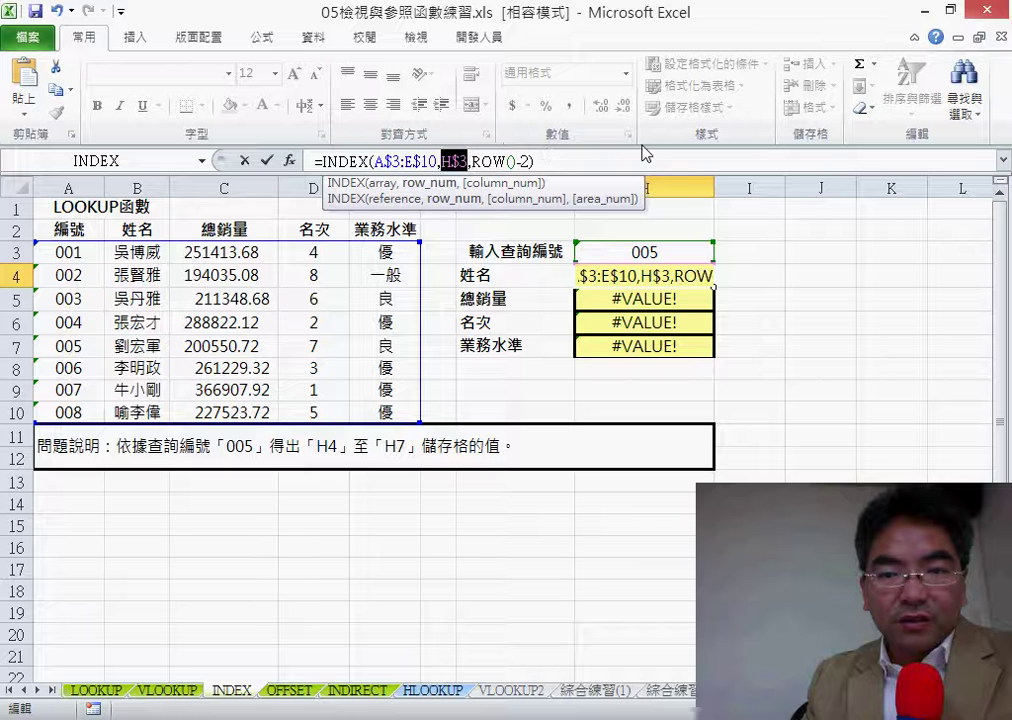
left_click(266, 160)
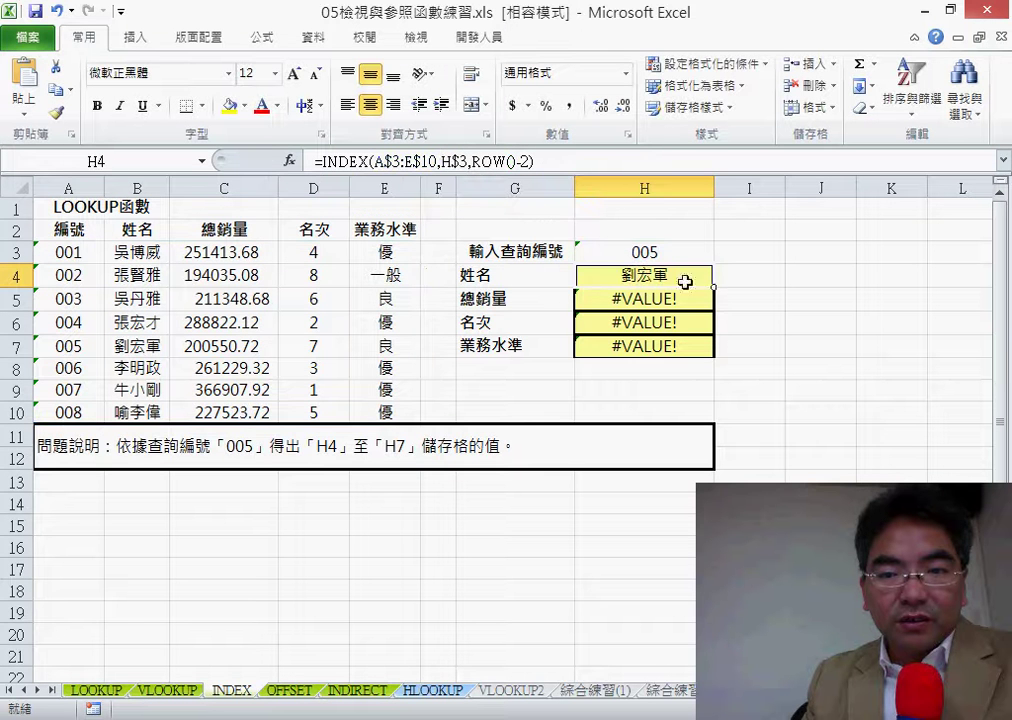
left_click_drag(713, 286, 716, 347)
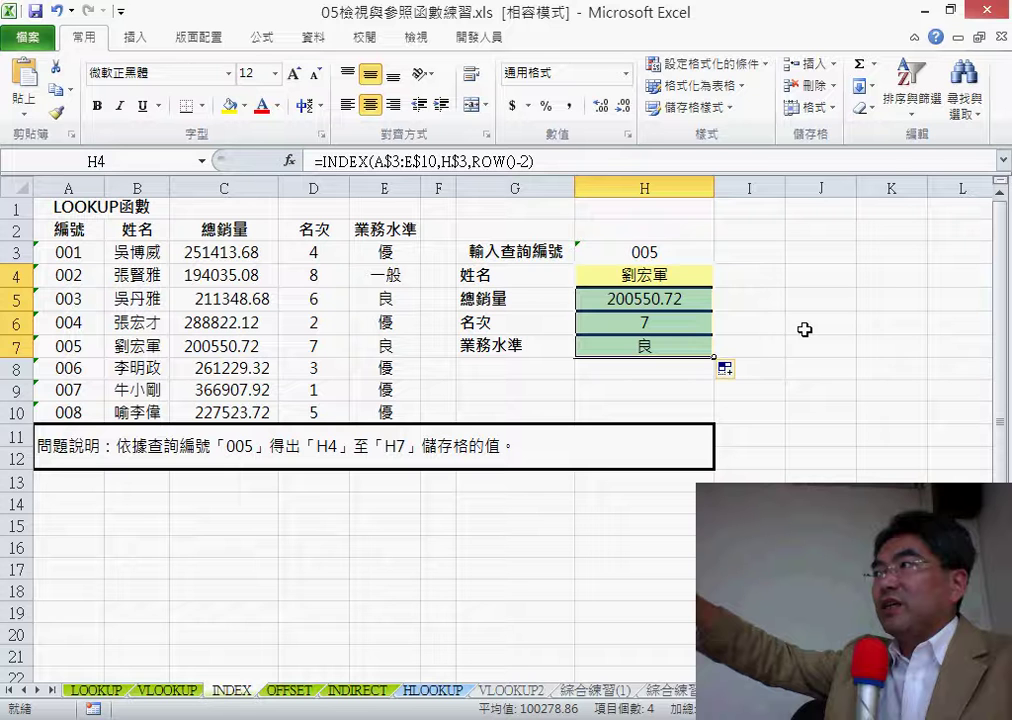
Step: Go to the OFFSET sheet and select cell H4
left_click(292, 691)
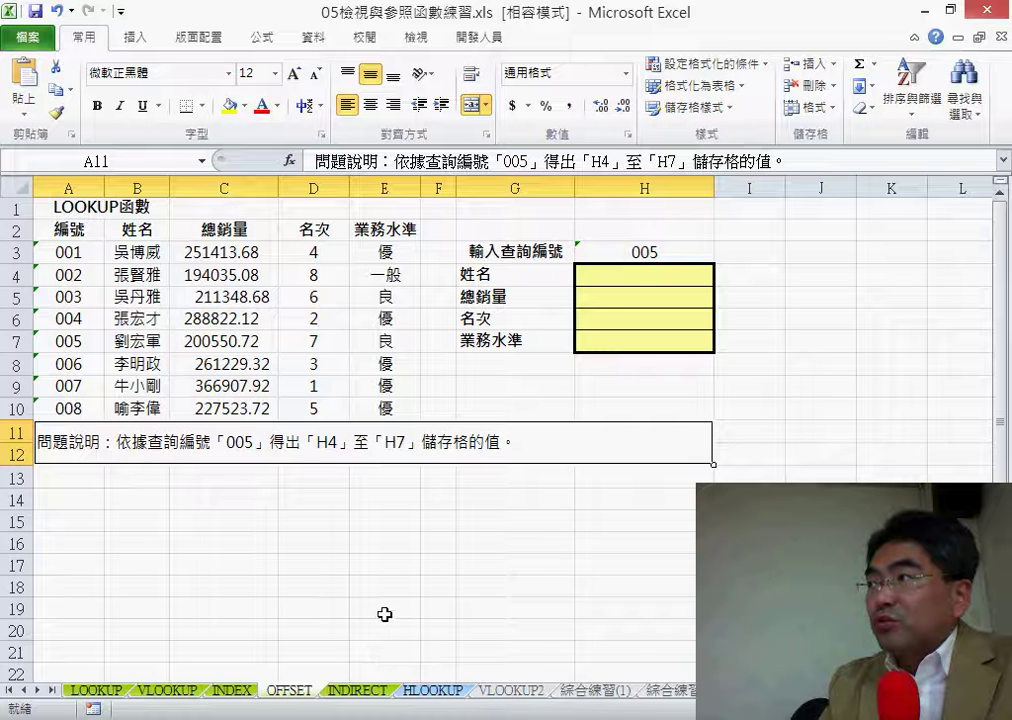
left_click(645, 275)
Step: Insert the OFFSET function into H4
left_click(289, 160)
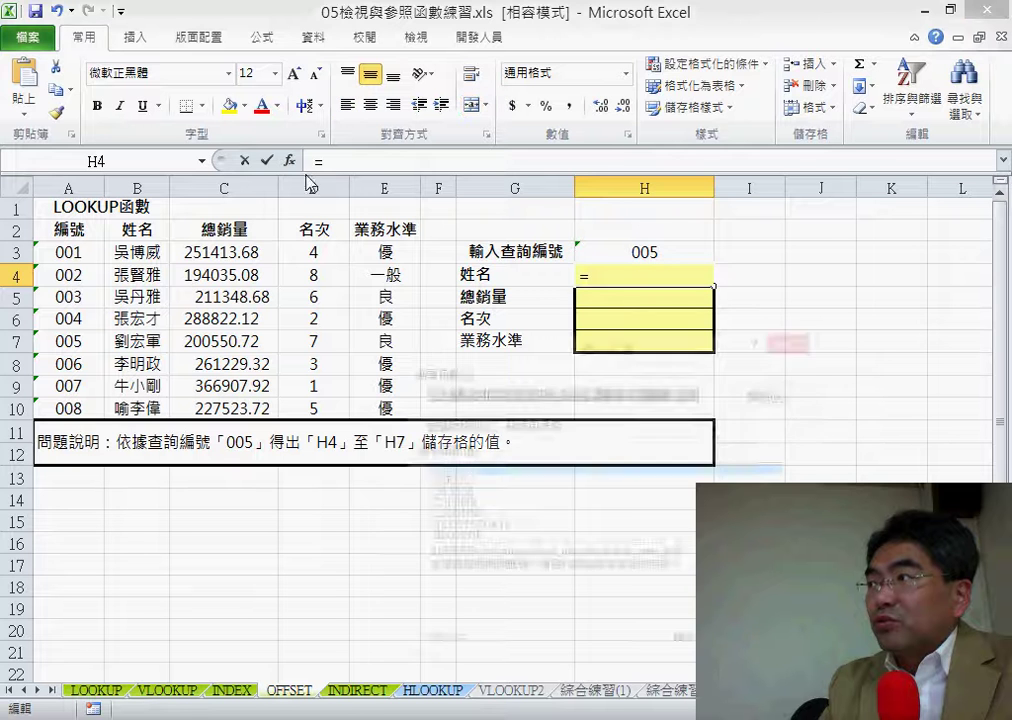
left_click_drag(587, 176, 271, 158)
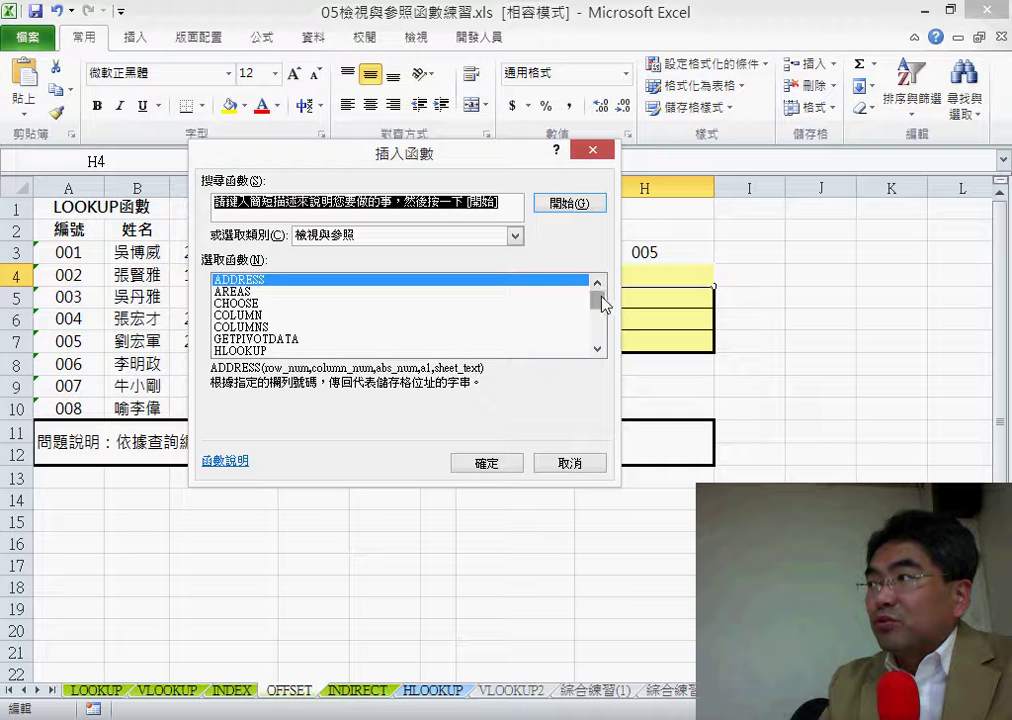
left_click_drag(600, 296, 583, 361)
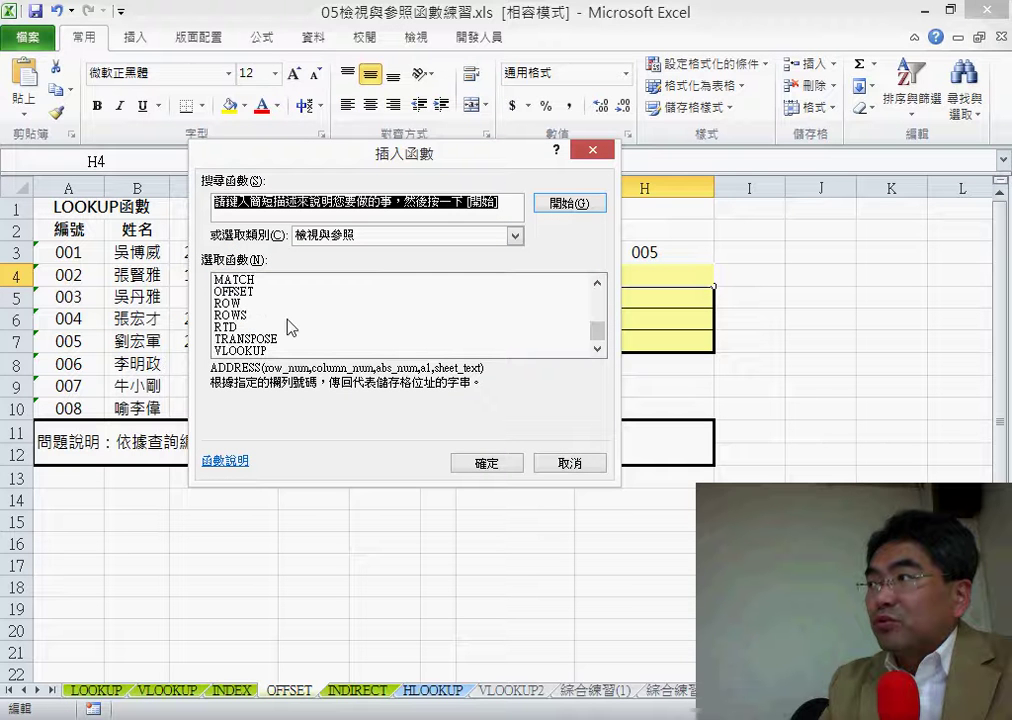
left_click(290, 291)
left_click(487, 462)
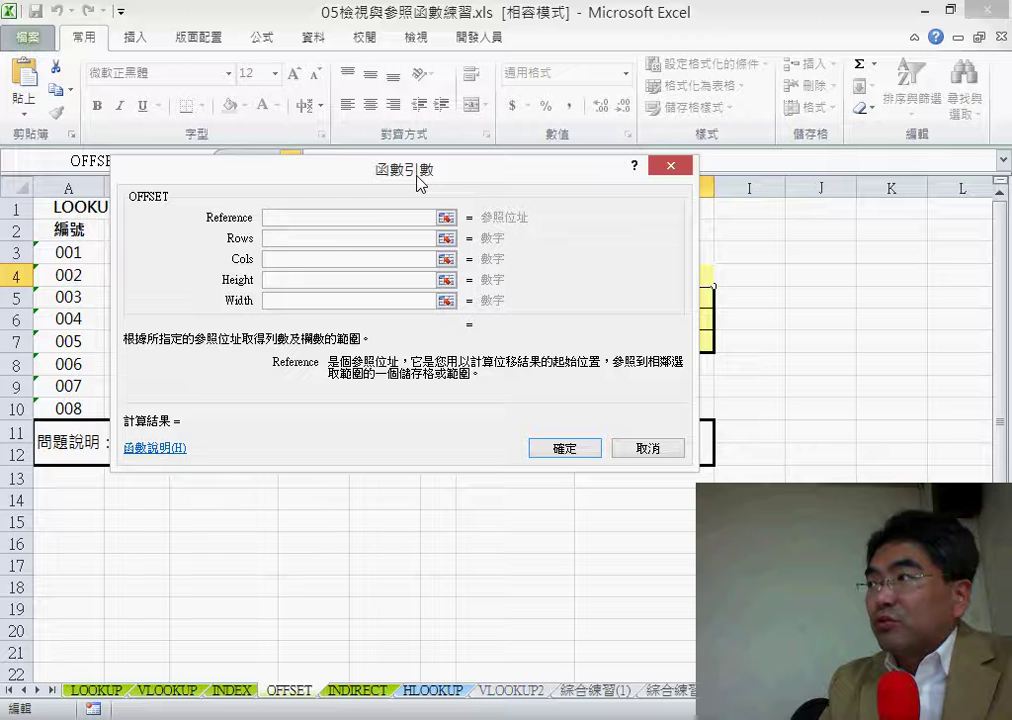
Step: Review the Cols, Width and Height argument explanations, then set A2 as the Reference
left_click(333, 262)
left_click(334, 280)
left_click(338, 302)
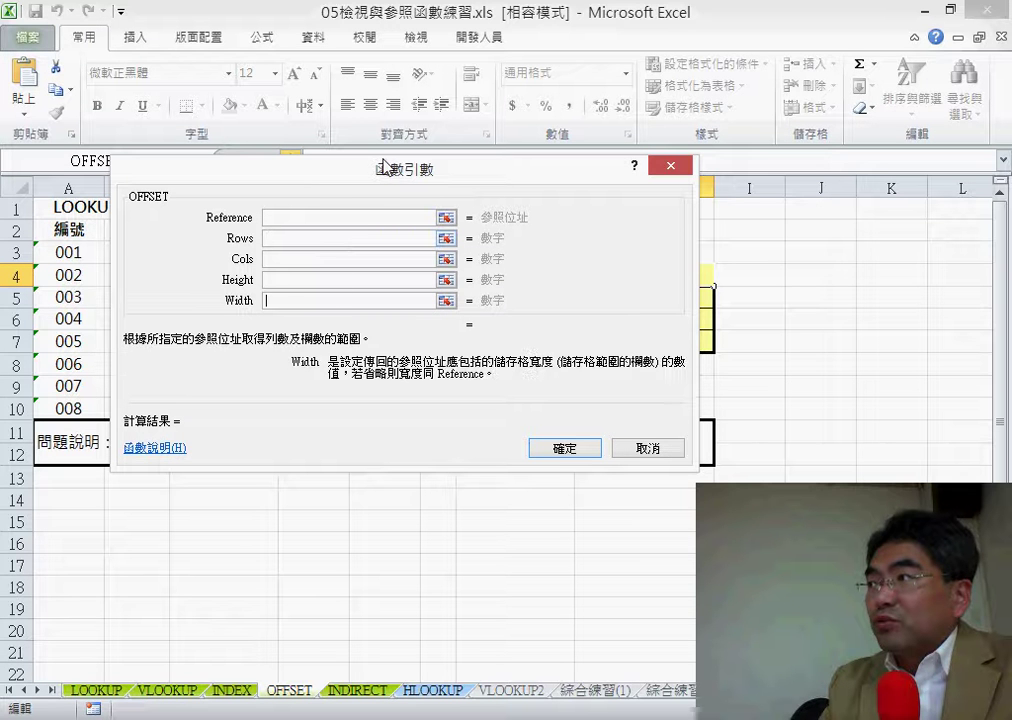
left_click_drag(385, 168, 638, 272)
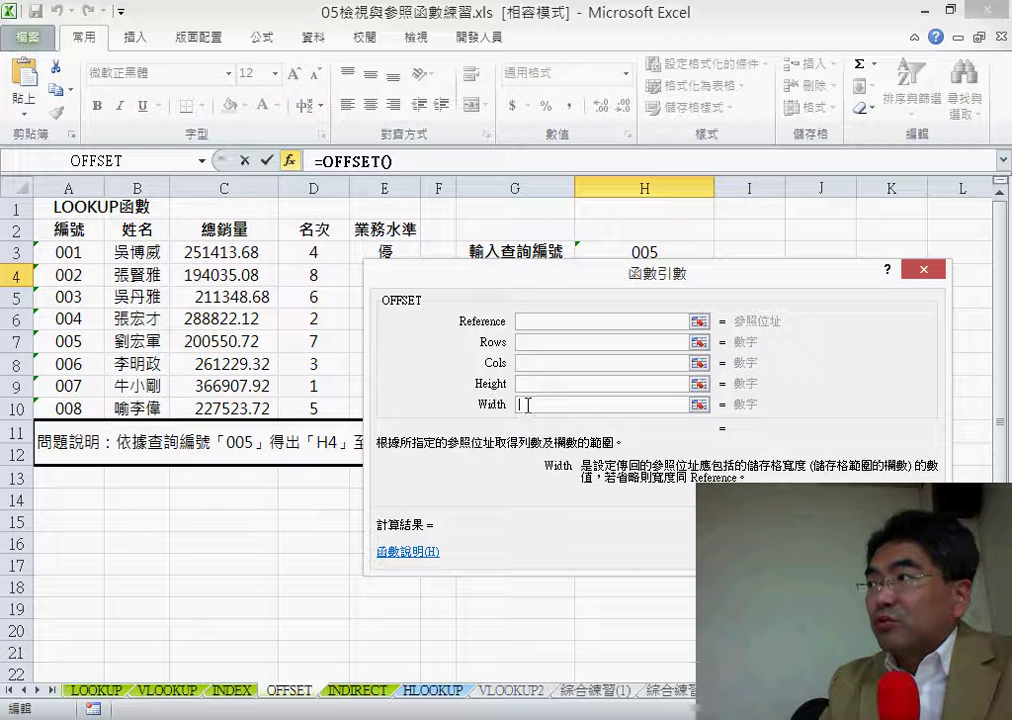
left_click(522, 384)
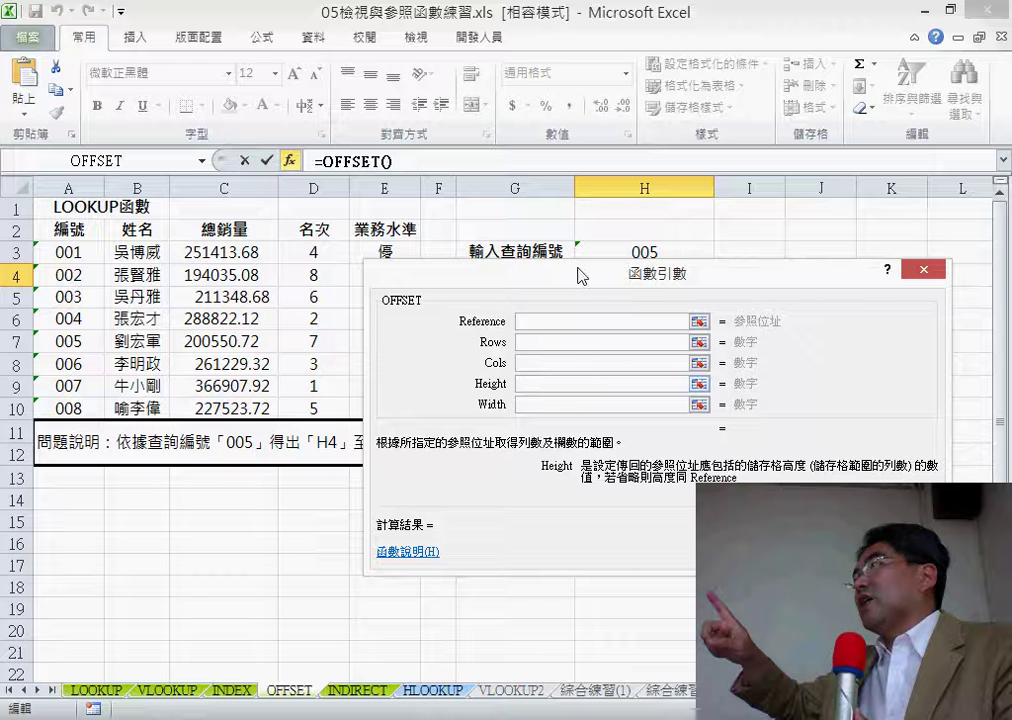
left_click_drag(590, 272, 619, 359)
left_click(580, 409)
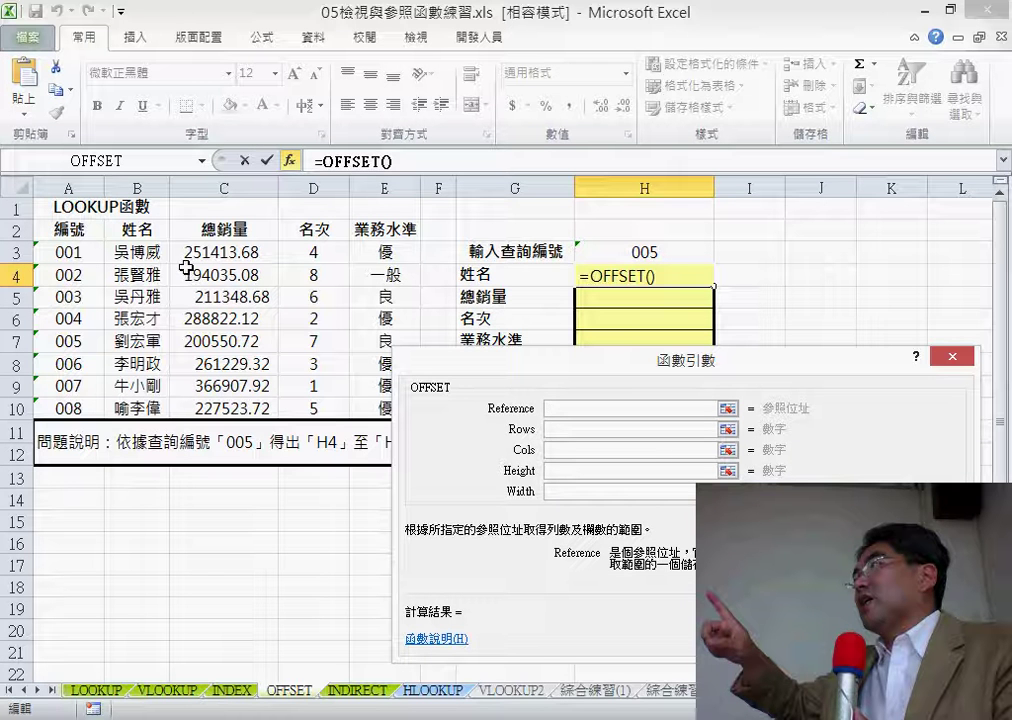
left_click(70, 234)
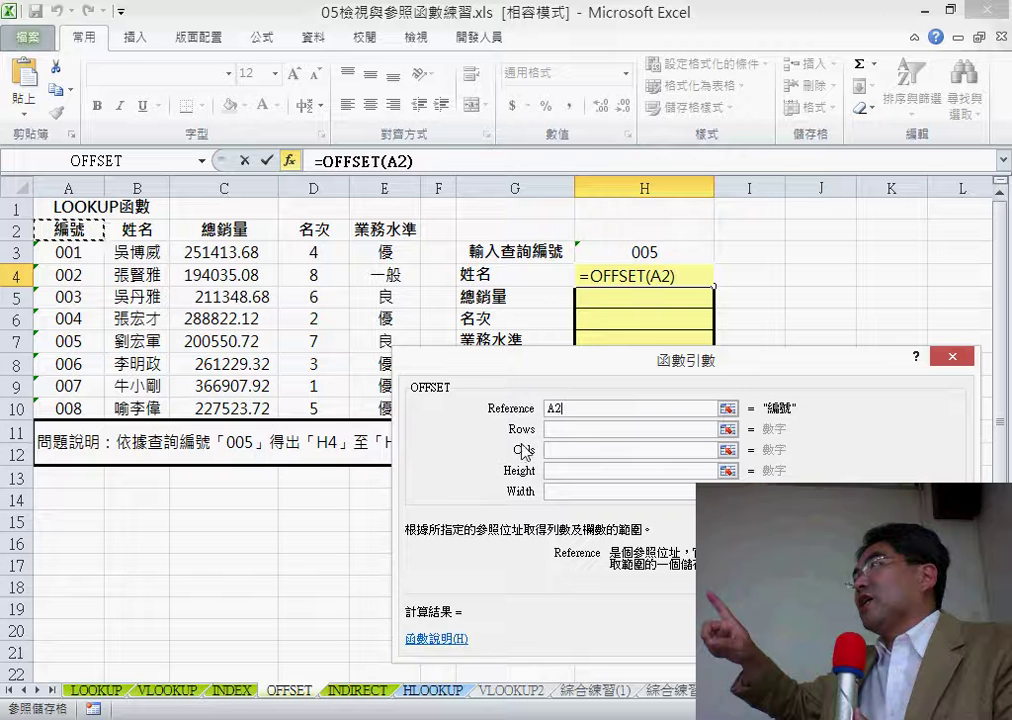
left_click(565, 432)
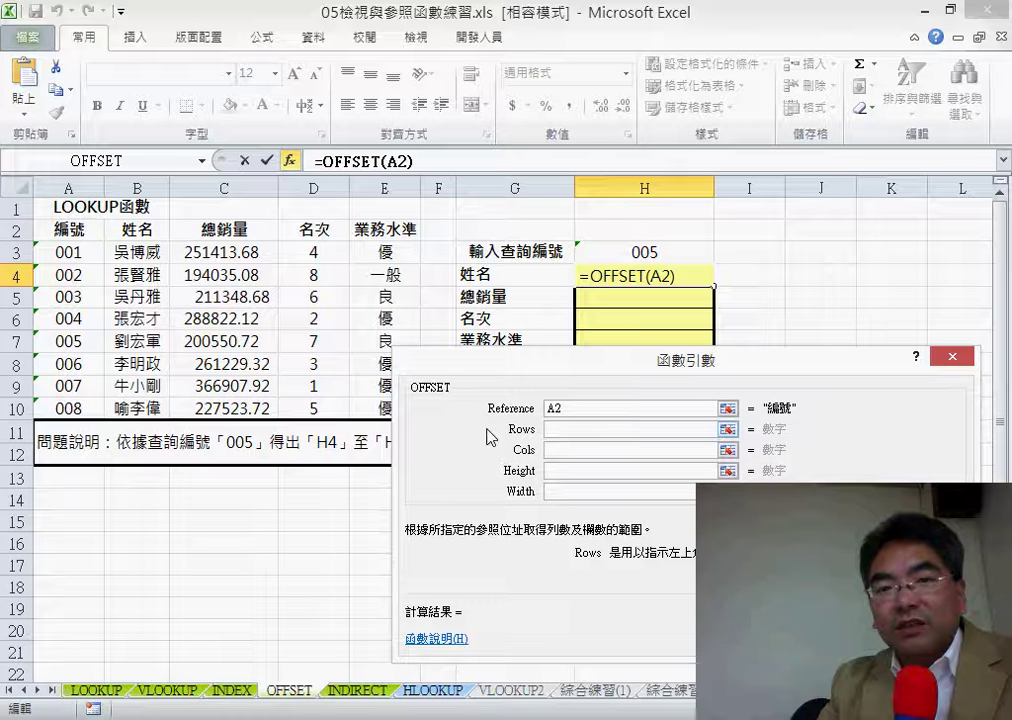
left_click(569, 411)
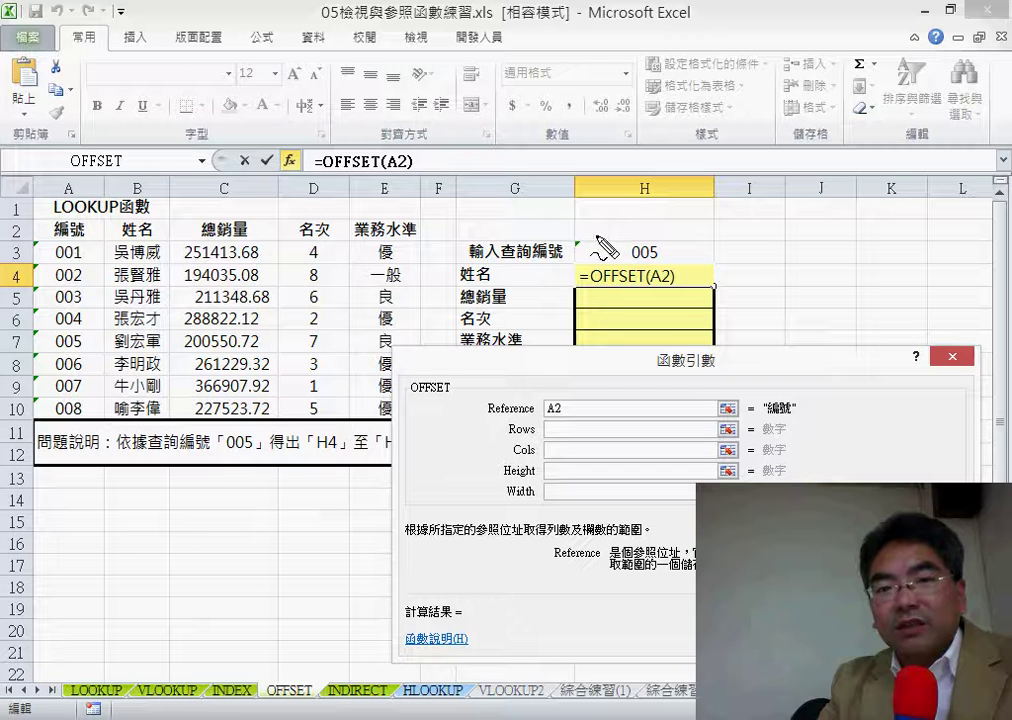
left_click_drag(628, 261, 662, 257)
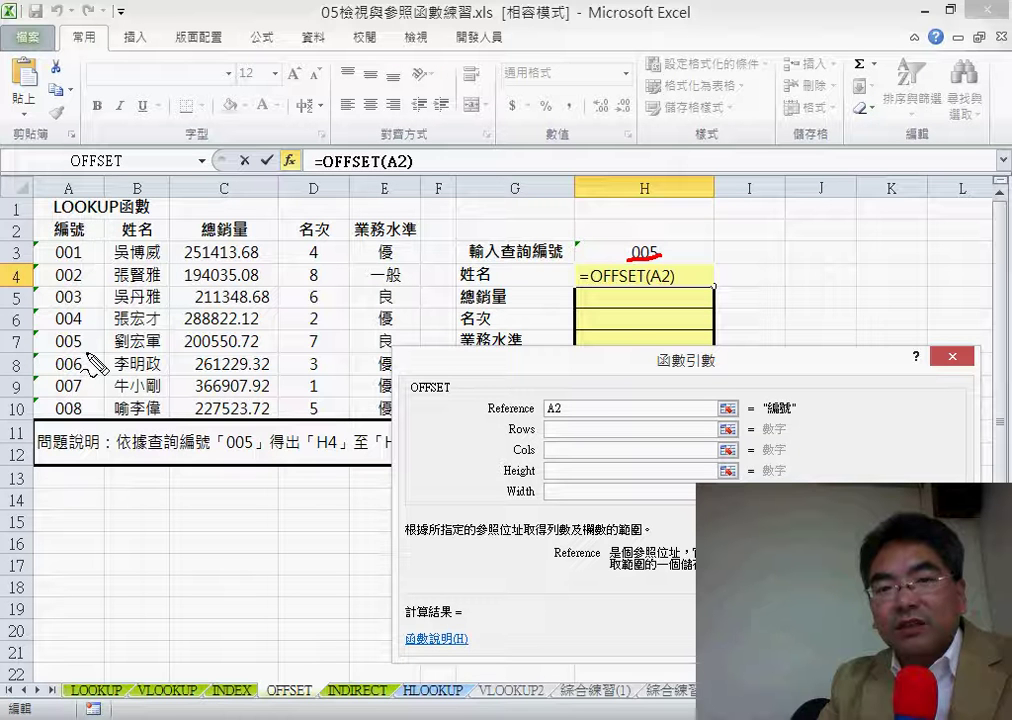
mouse_move(75, 353)
left_mouse_down()
mouse_move(56, 356)
mouse_move(60, 334)
left_mouse_up()
left_click_drag(68, 236, 64, 335)
left_click_drag(52, 318, 64, 336)
left_click_drag(88, 312, 65, 336)
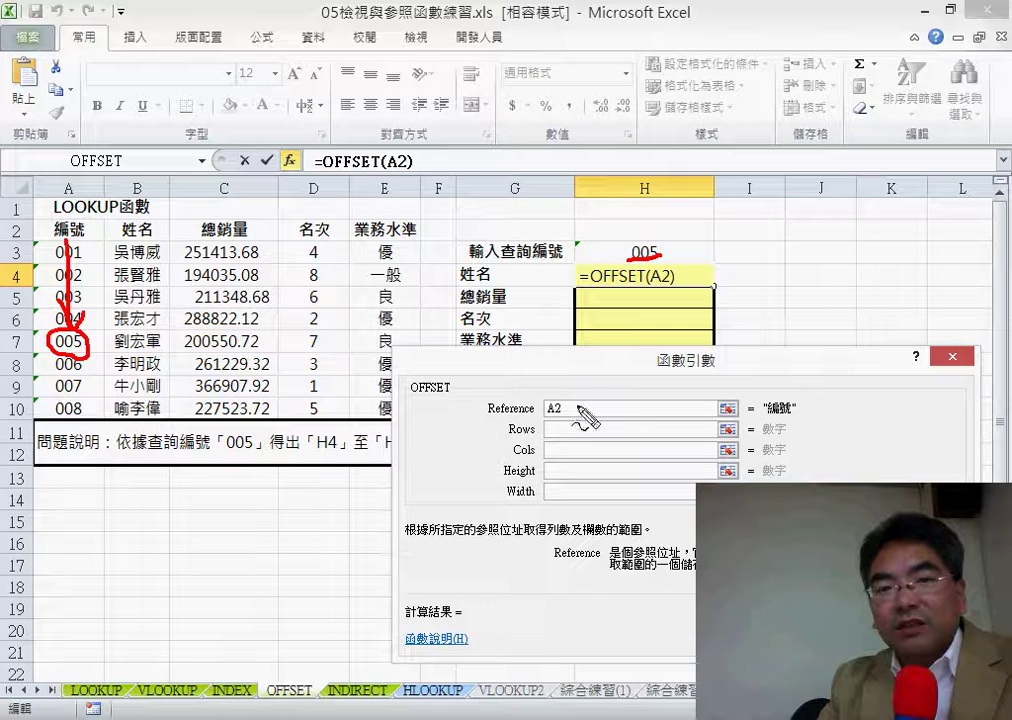
left_click_drag(500, 436, 537, 436)
left_click_drag(612, 240, 618, 255)
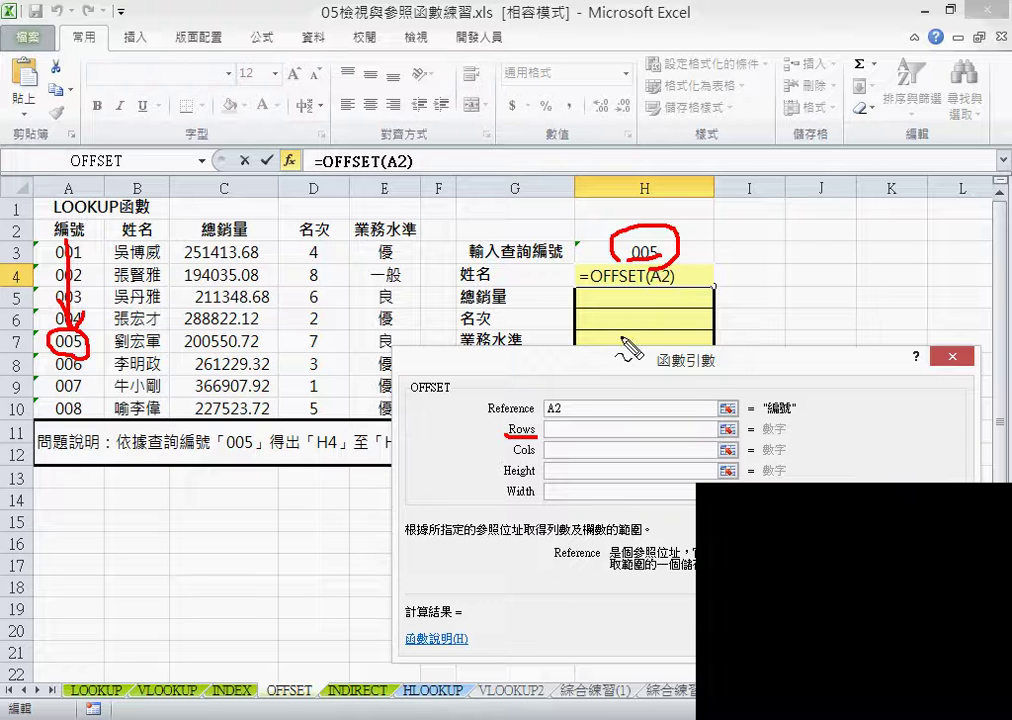
key("Escape")
left_click(580, 429)
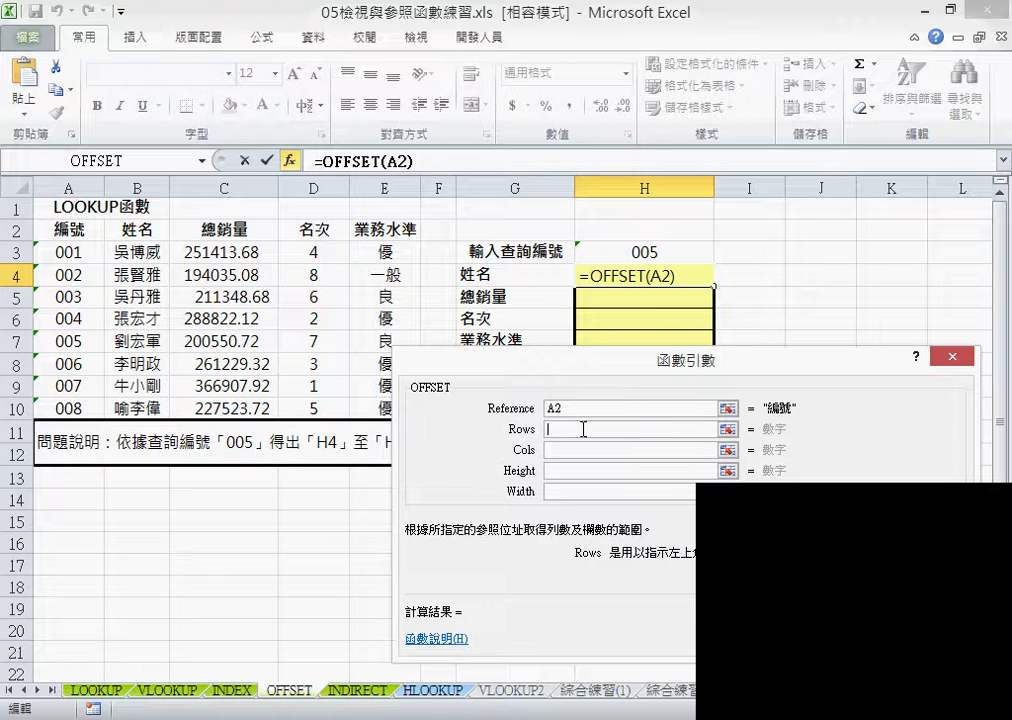
left_click(648, 252)
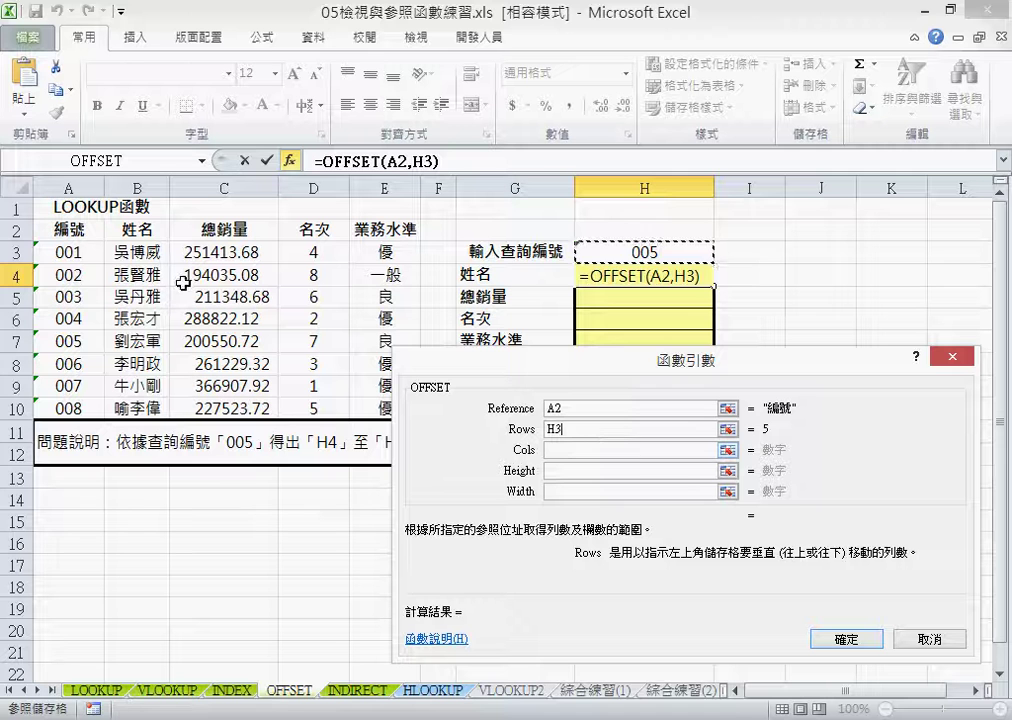
left_click(563, 450)
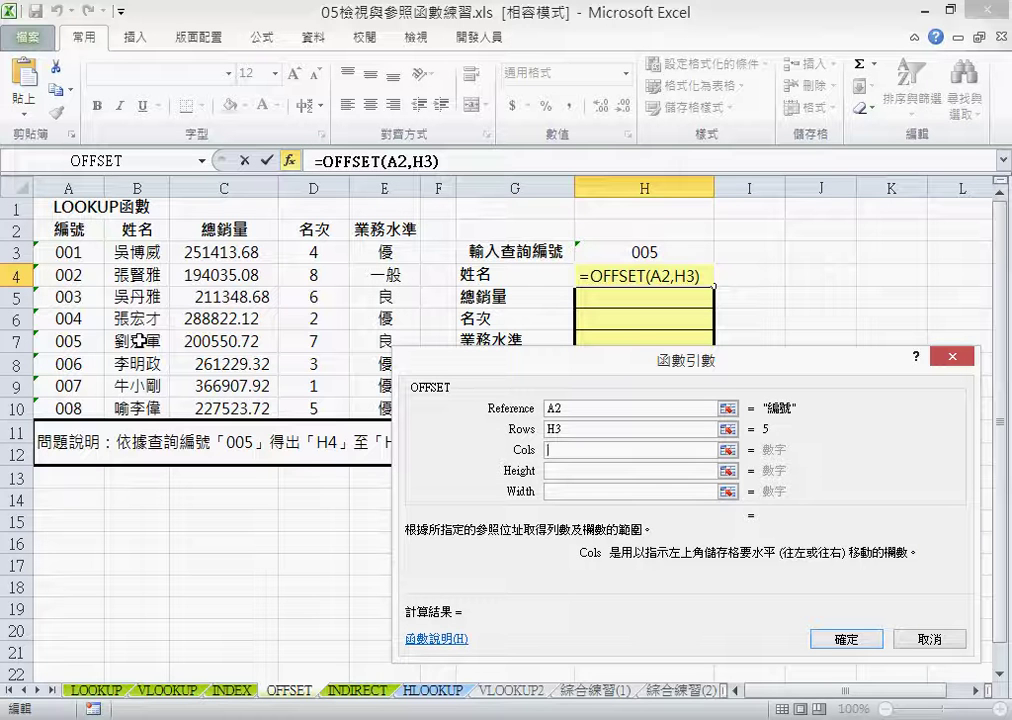
type("1")
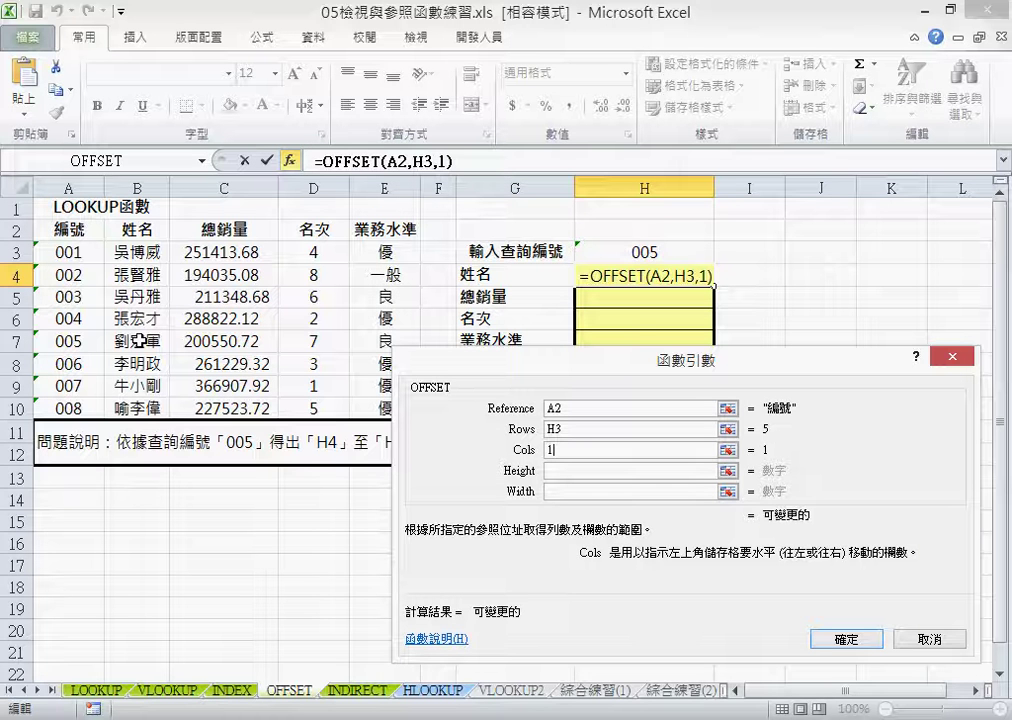
left_click(846, 638)
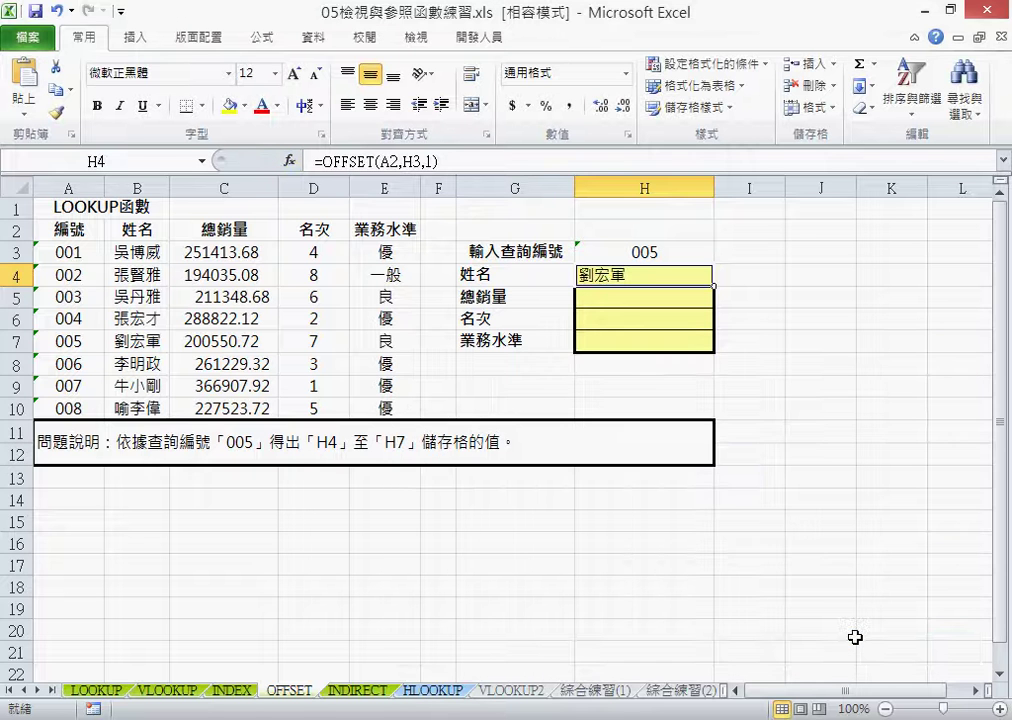
Step: Centre the name in H4, then select the column offset 1 in =OFFSET(A2,H3,1) for editing
left_click(371, 104)
left_click_drag(655, 270, 657, 338)
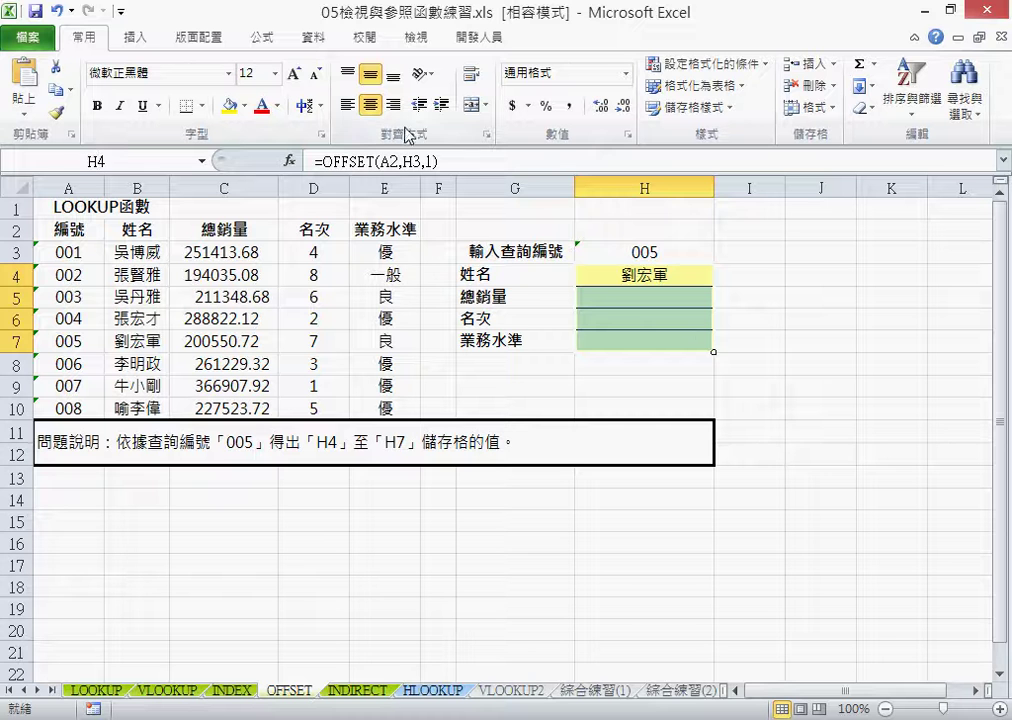
left_click(371, 104)
left_click(371, 104)
left_click(620, 278)
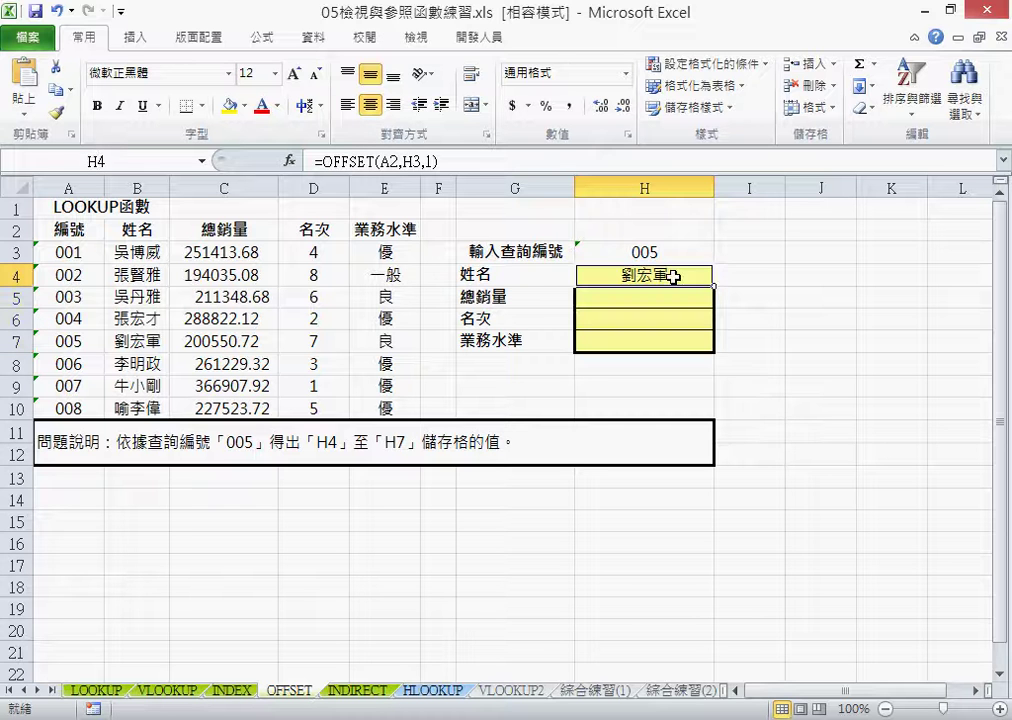
double_click(430, 160)
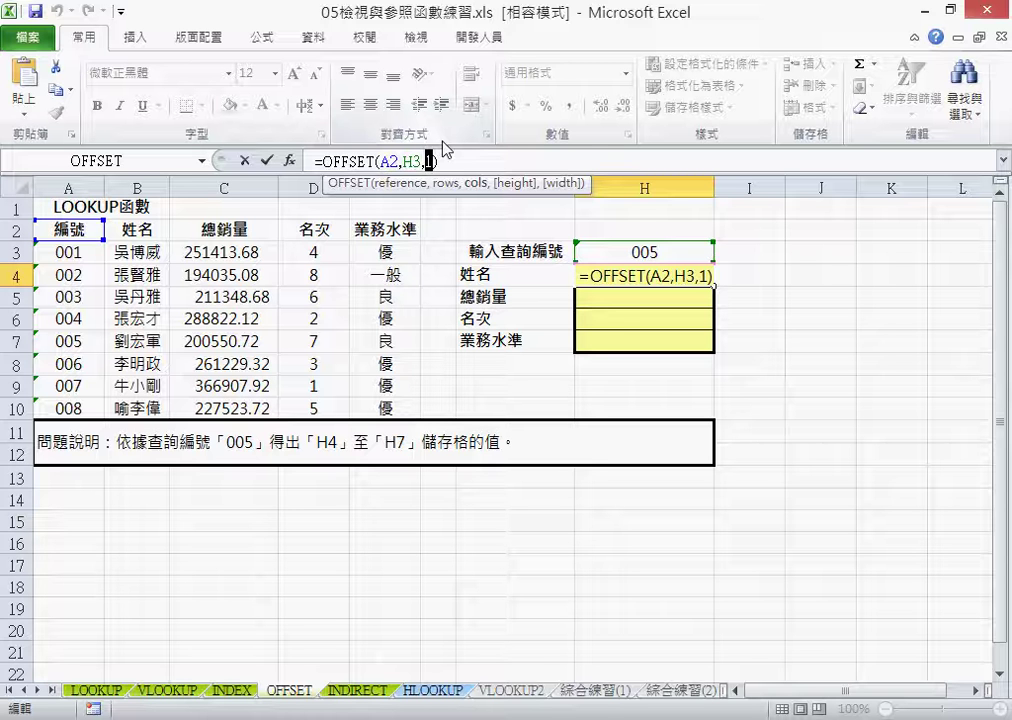
Step: Overwrite the column offset 1 in H4's OFFSET formula with row()- to begin a ROW()-based offset
type("r")
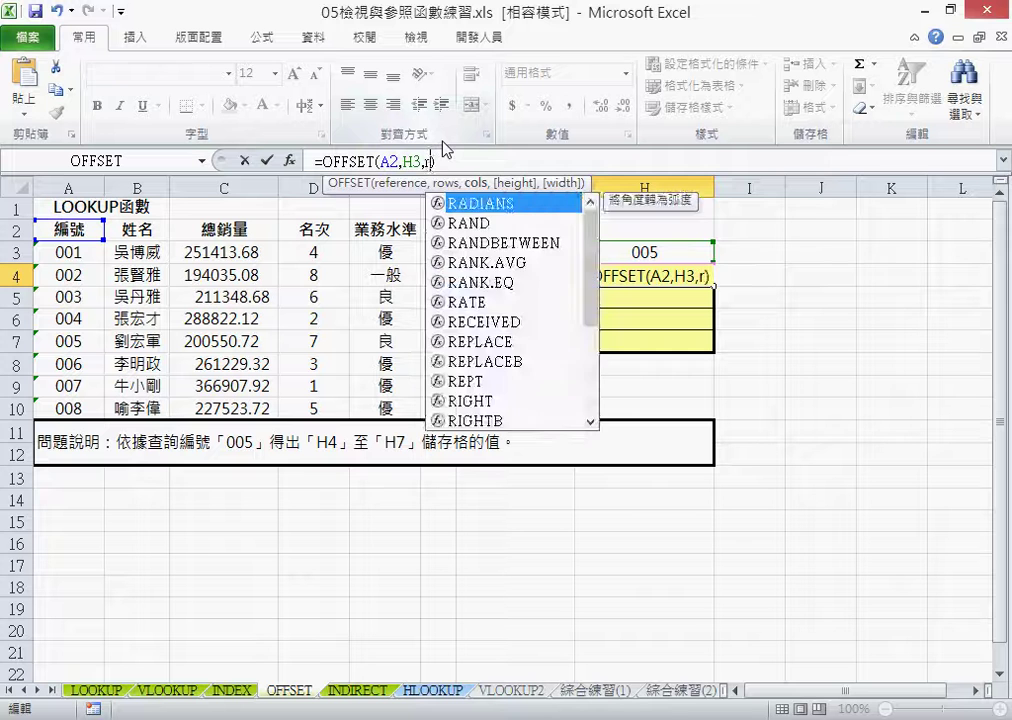
type("ow(")
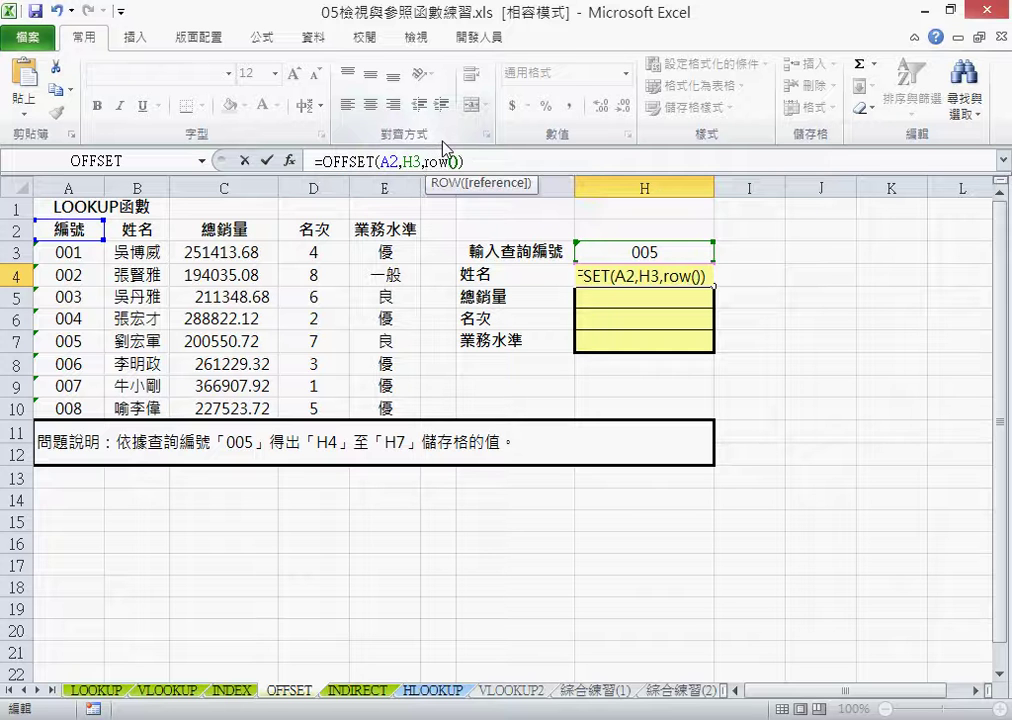
type(")-")
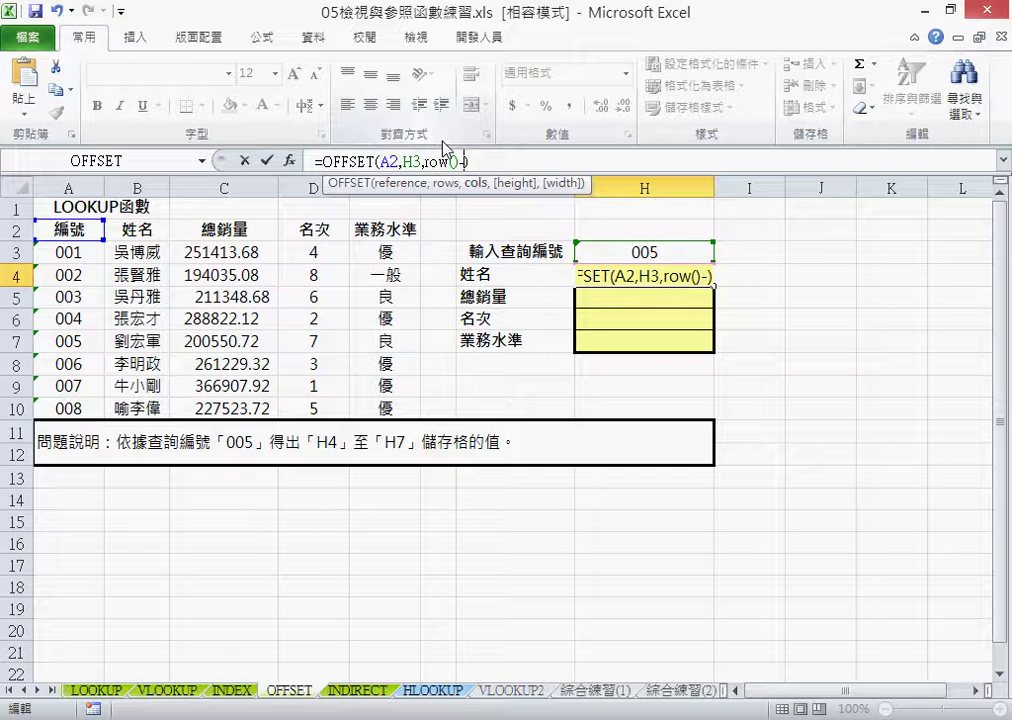